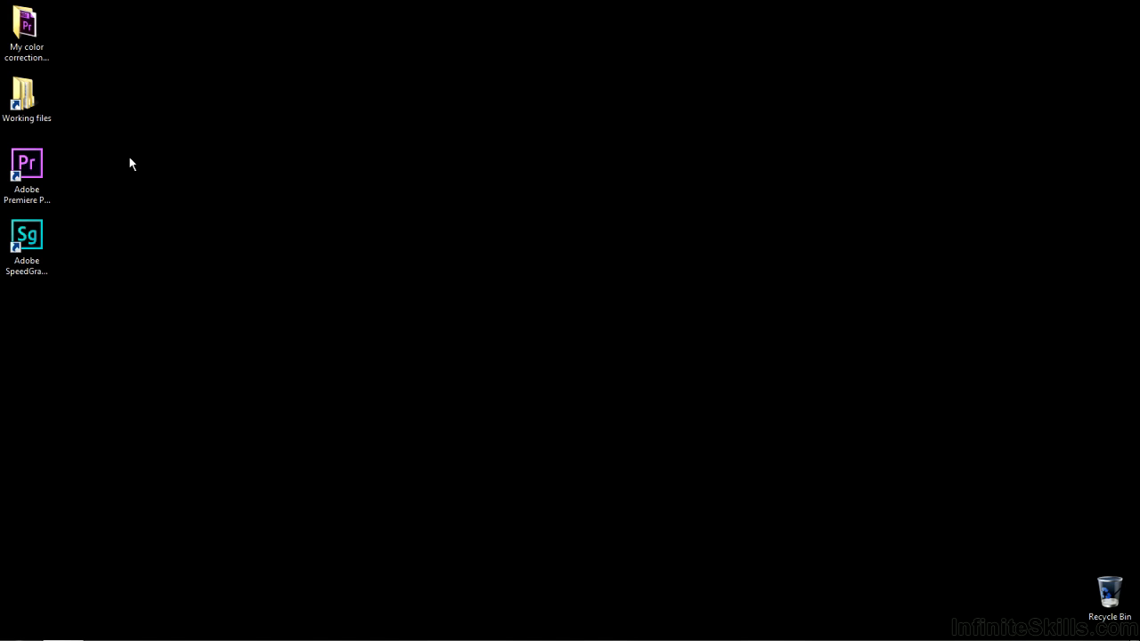
Step: Open SG-color.prproj from the Premiere Pro projects folder in Working files and show the effect settings of the first vineyard clip
double_click(24, 96)
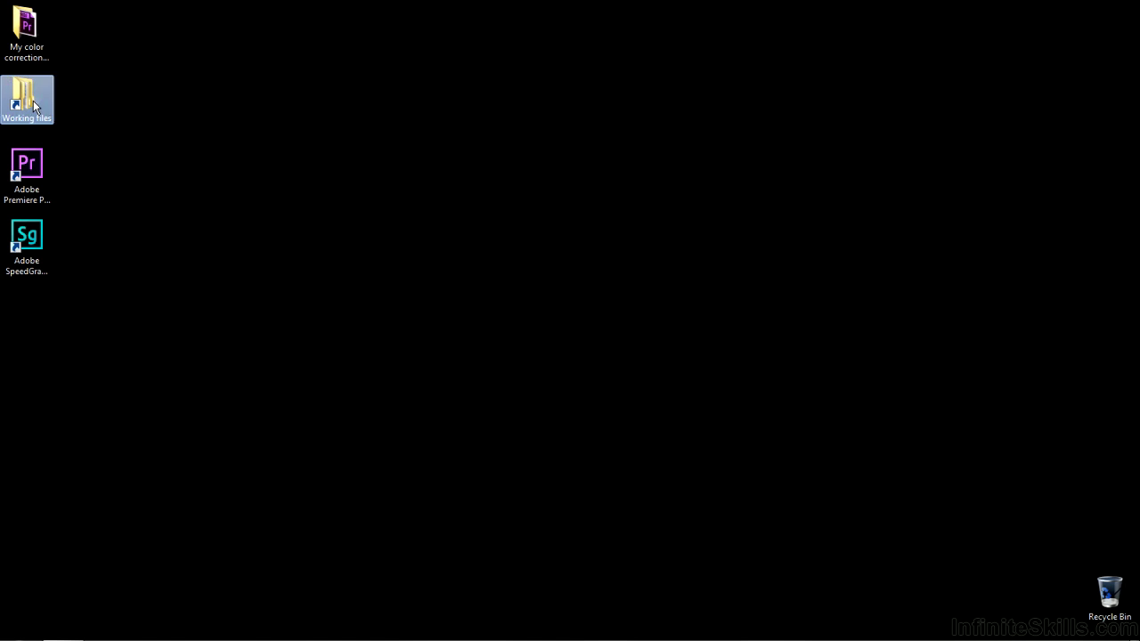
double_click(458, 142)
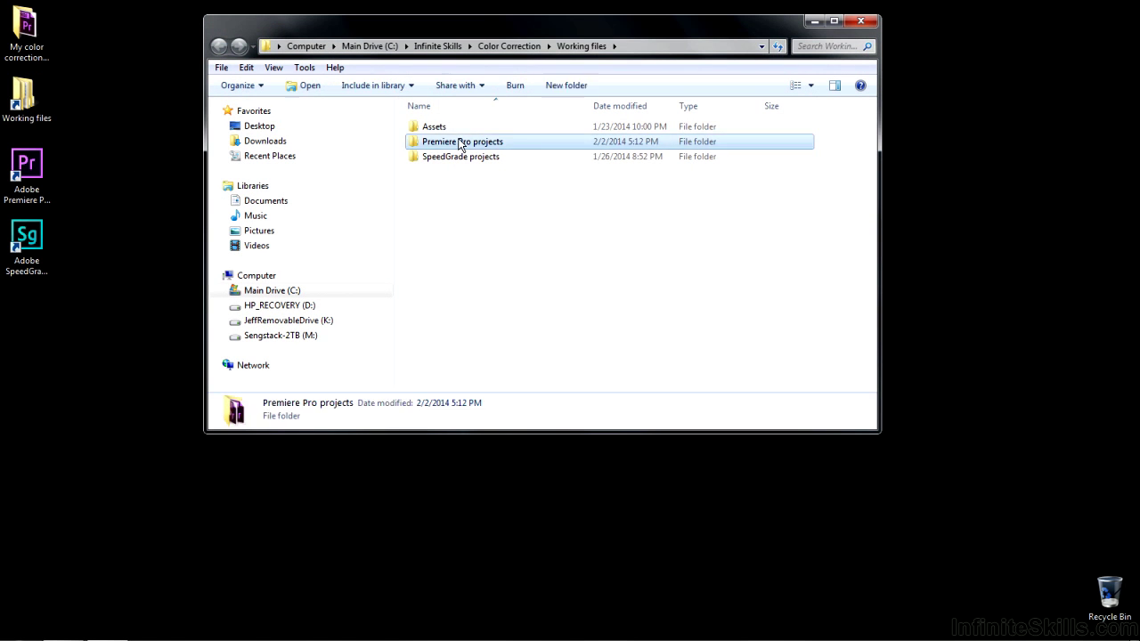
double_click(451, 382)
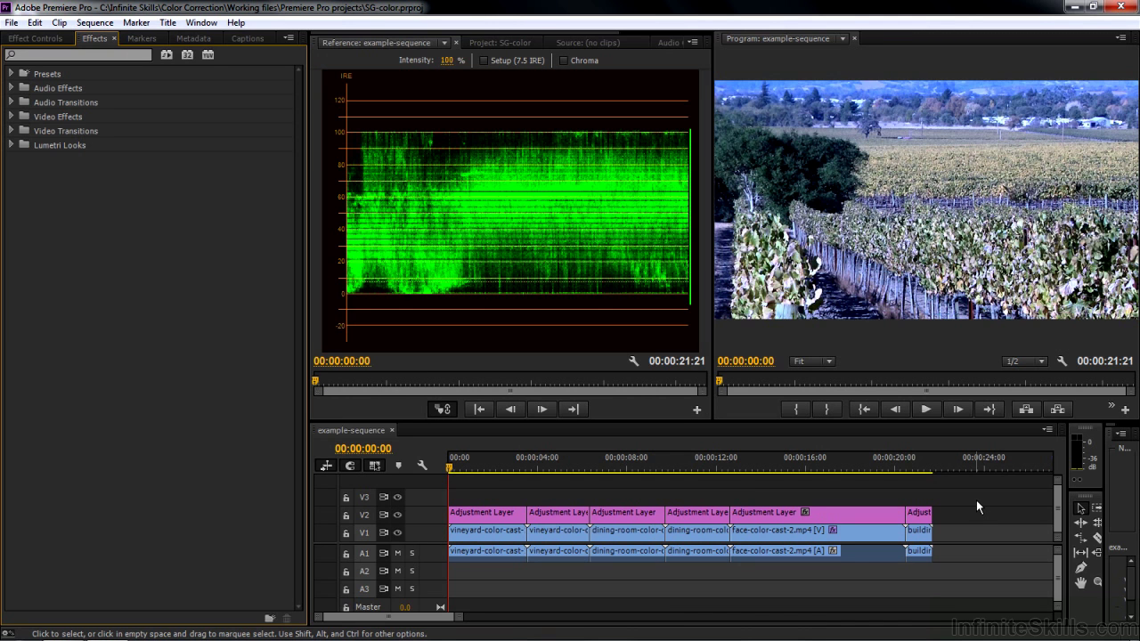
left_click(491, 538)
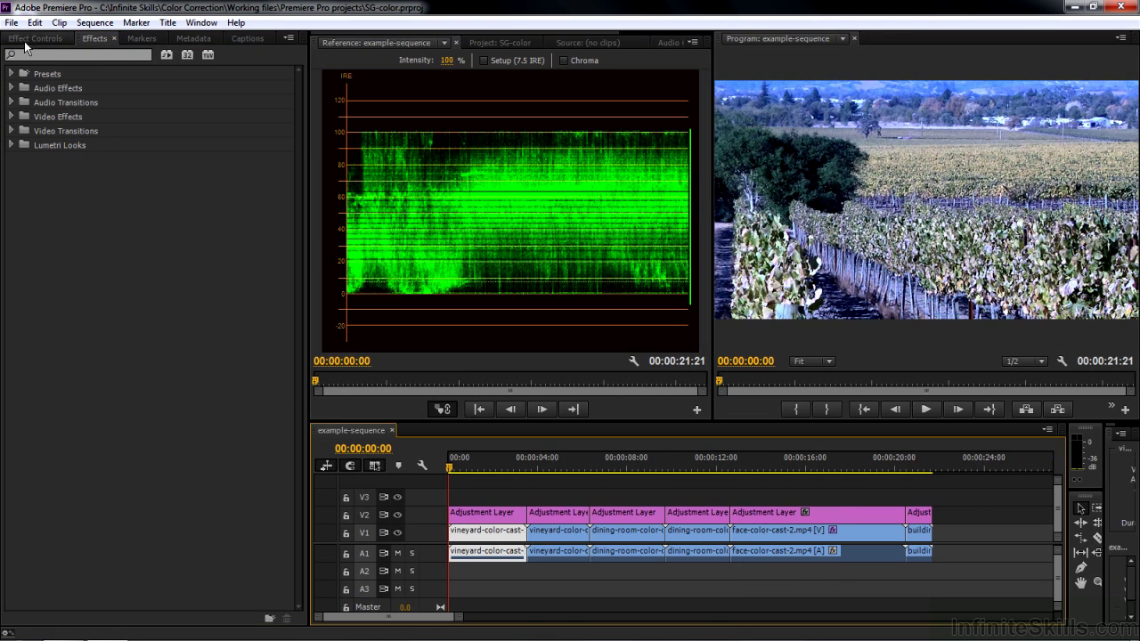
left_click(36, 38)
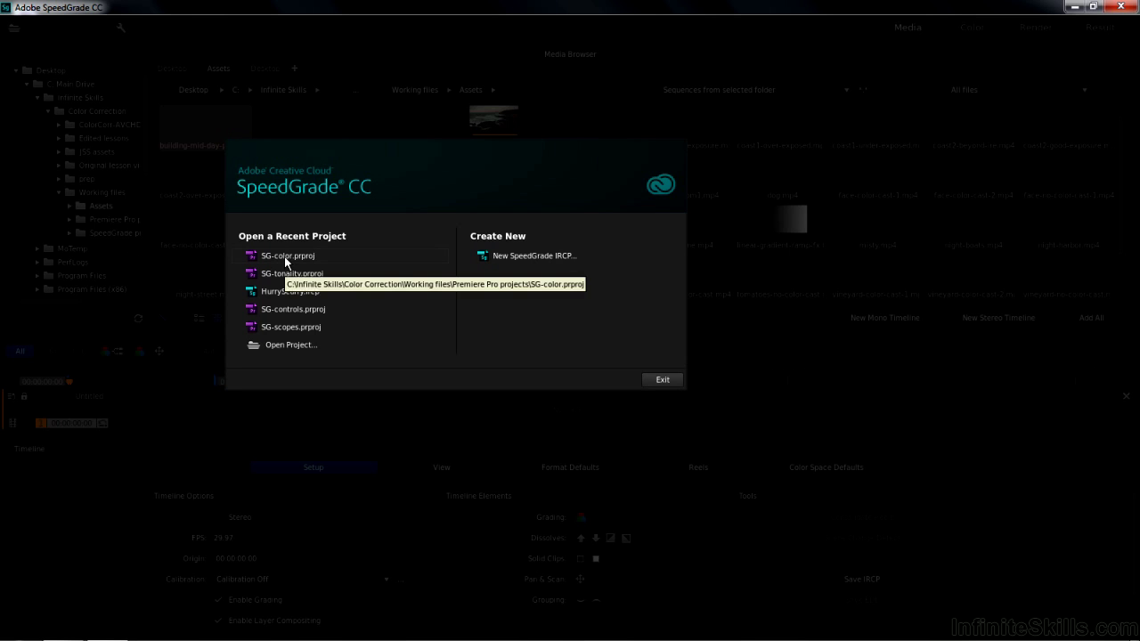
Step: Switch to SpeedGrade and open example-sequence from the SG-color.prproj project
left_click(295, 347)
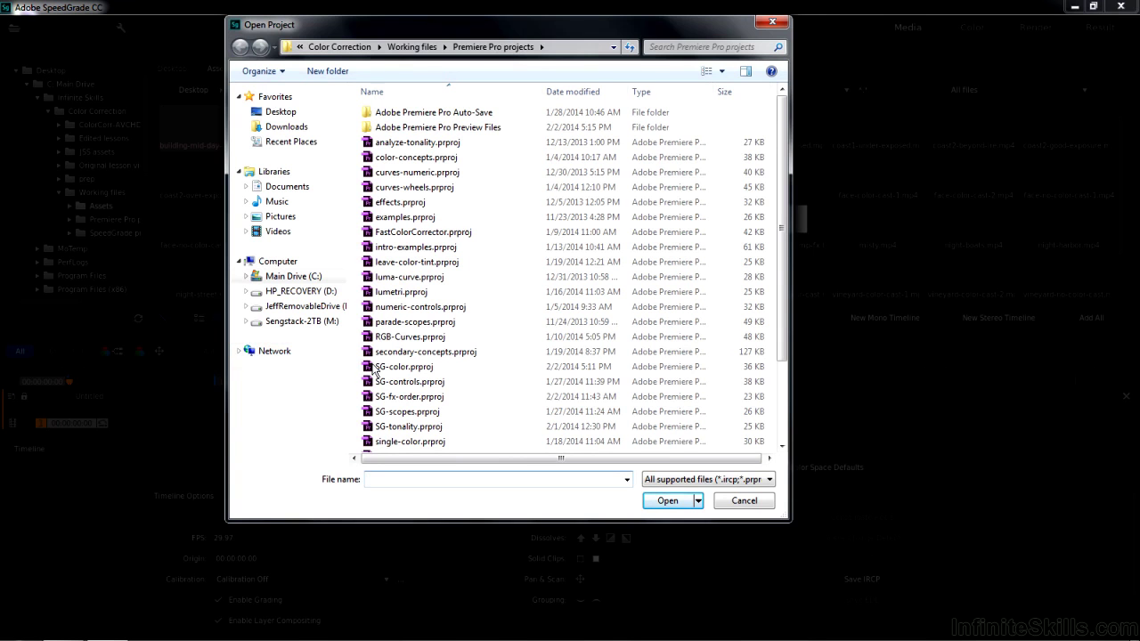
double_click(408, 366)
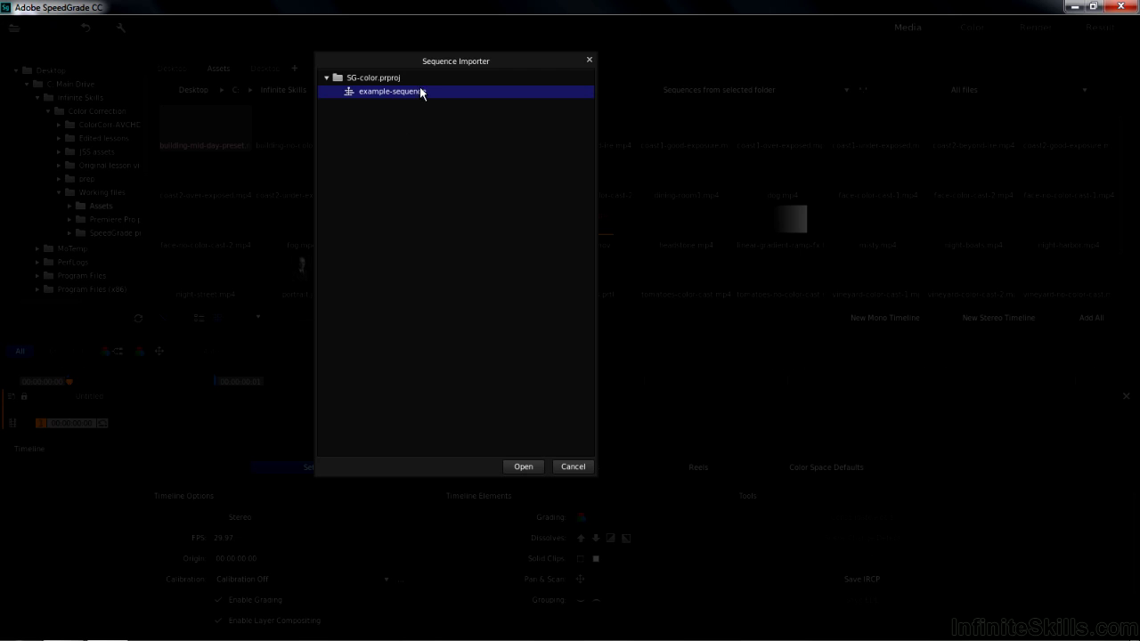
left_click(524, 467)
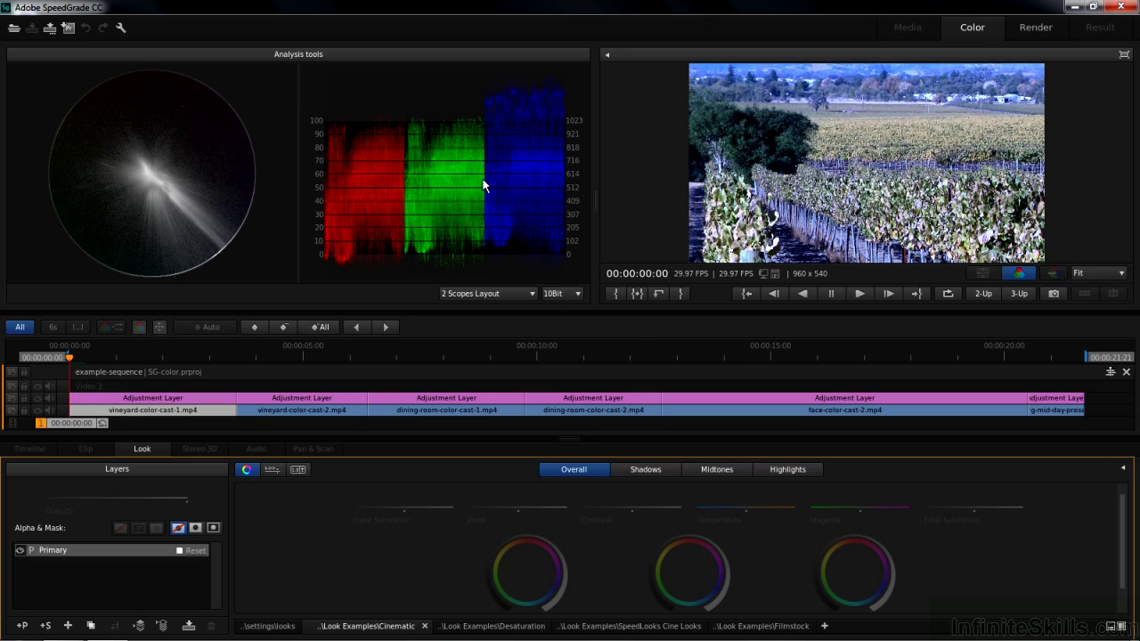
Step: Keep the 2 Scopes Layout and review the scope types available for the vectorscope and the parade
left_click(531, 293)
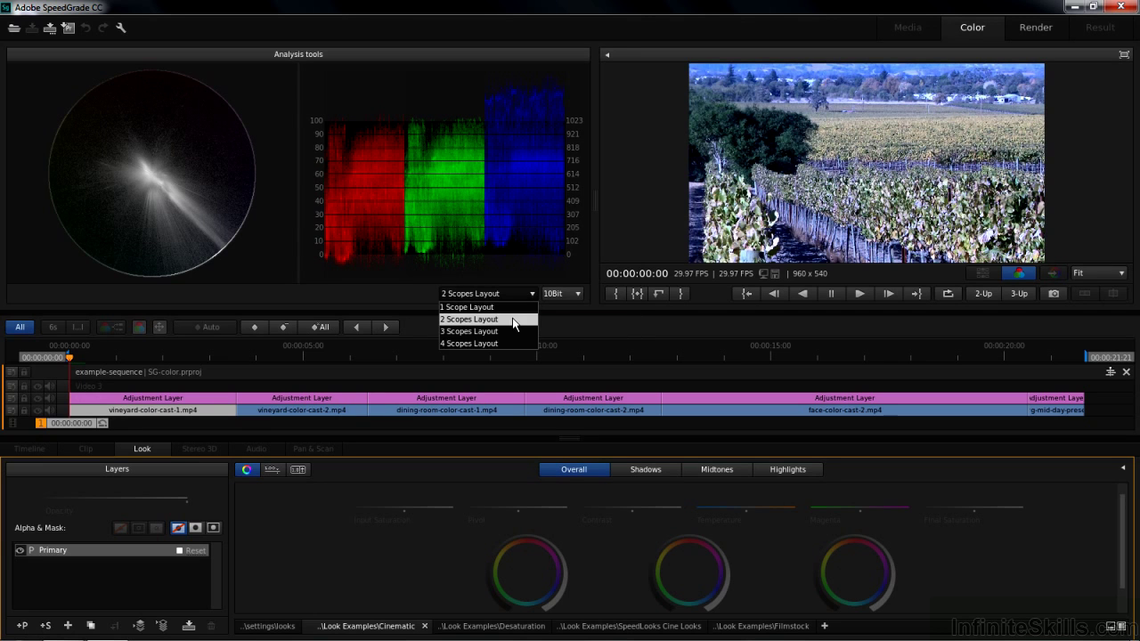
left_click(513, 319)
right_click(108, 162)
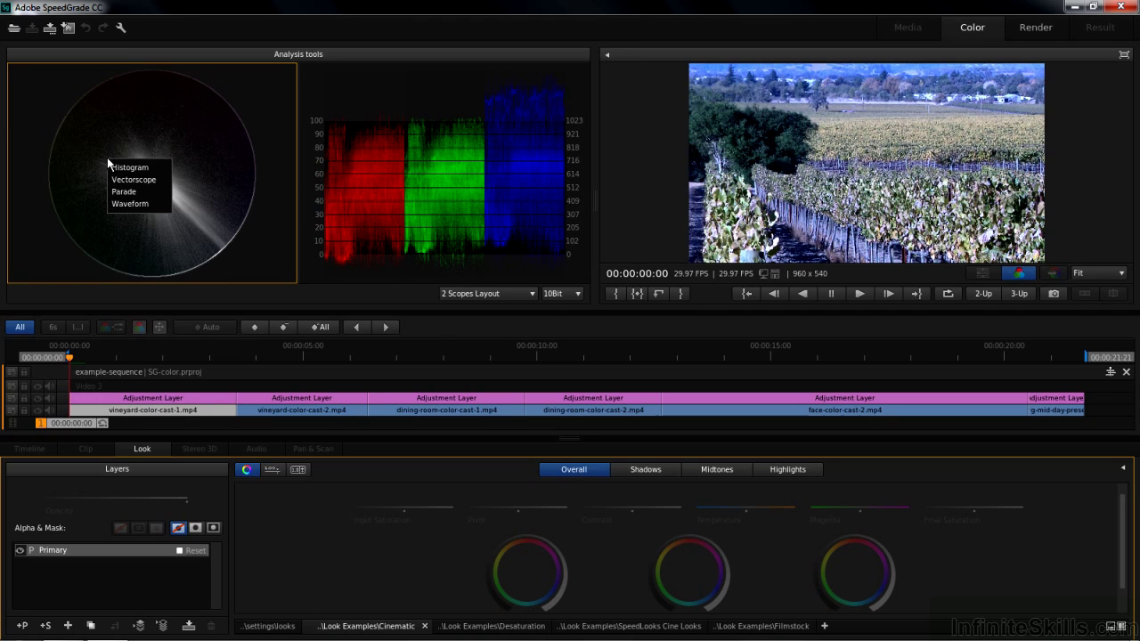
right_click(352, 163)
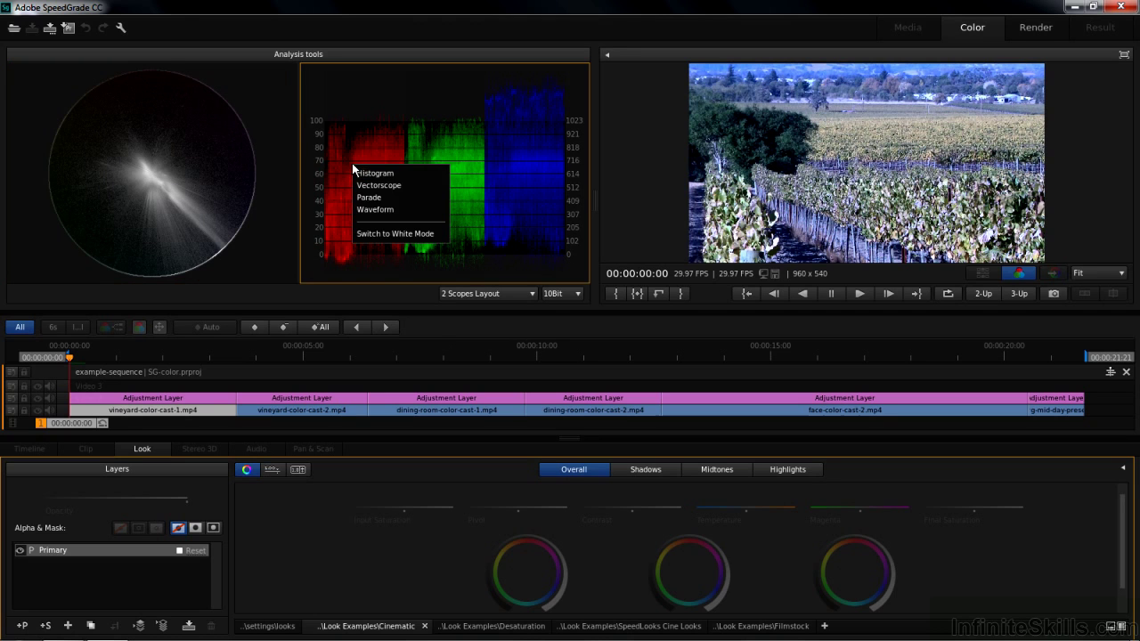
key("Escape")
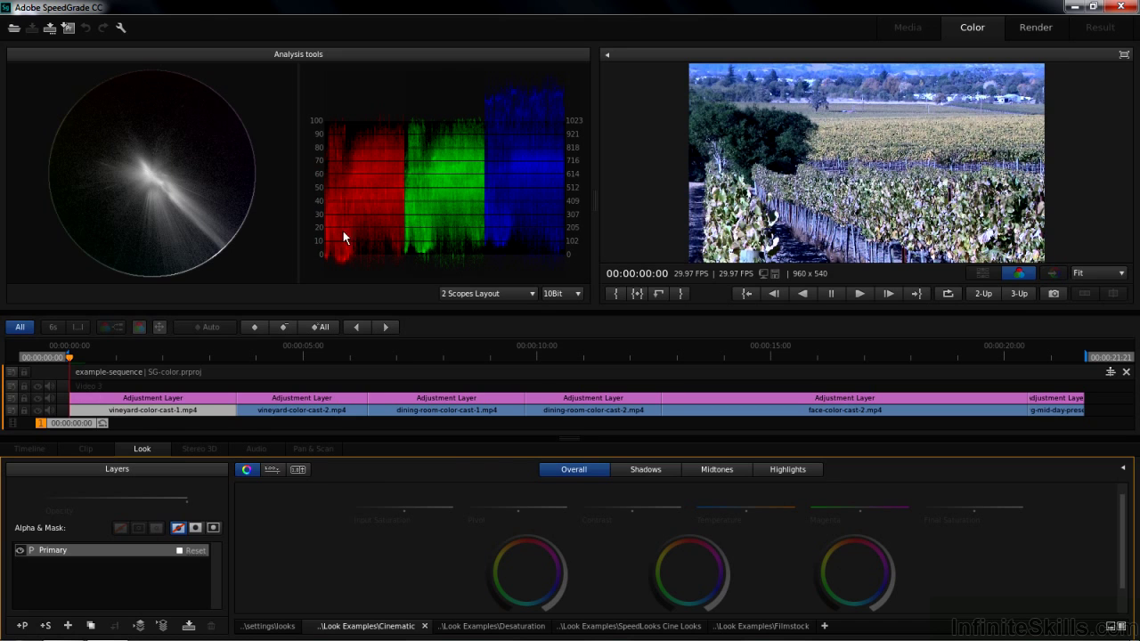
Step: Reduce the blue cast in vineyard-color-cast-1 with the overall offset and gain color wheels and set the temperature to 0.12
left_click_drag(528, 578, 528, 562)
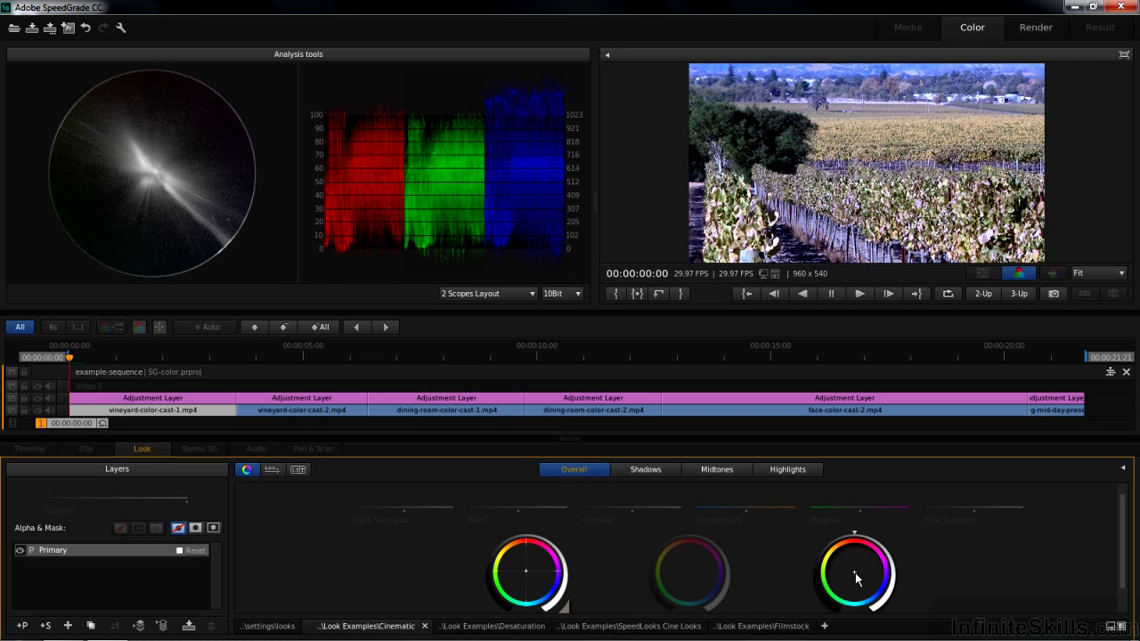
left_click_drag(855, 579, 853, 559)
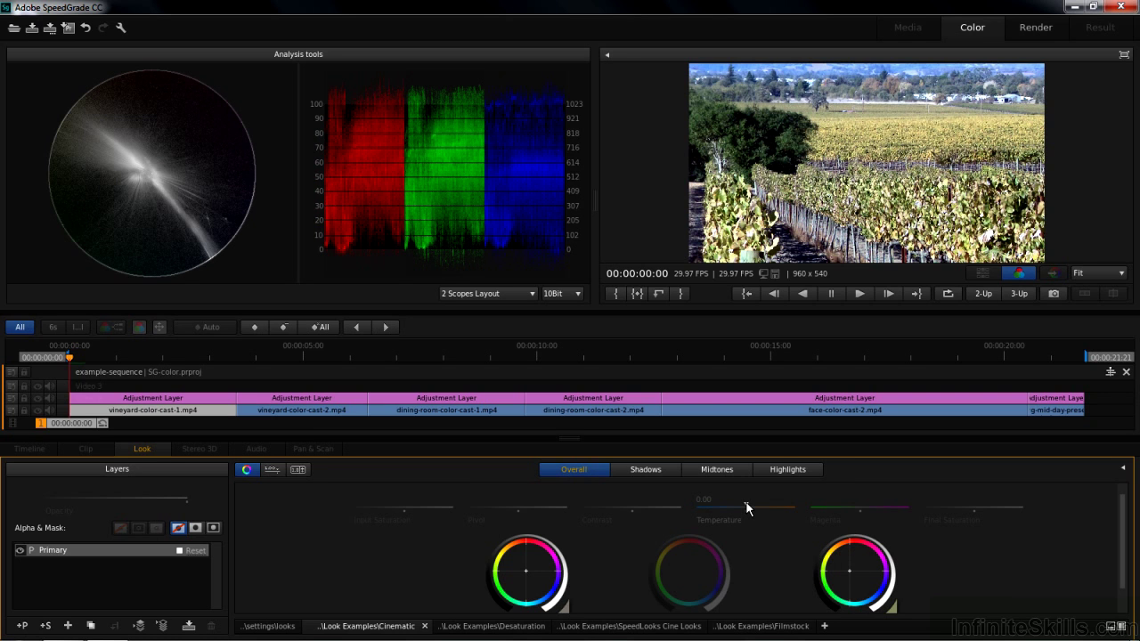
mouse_move(745, 501)
left_mouse_down()
mouse_move(770, 500)
mouse_move(738, 496)
left_mouse_up()
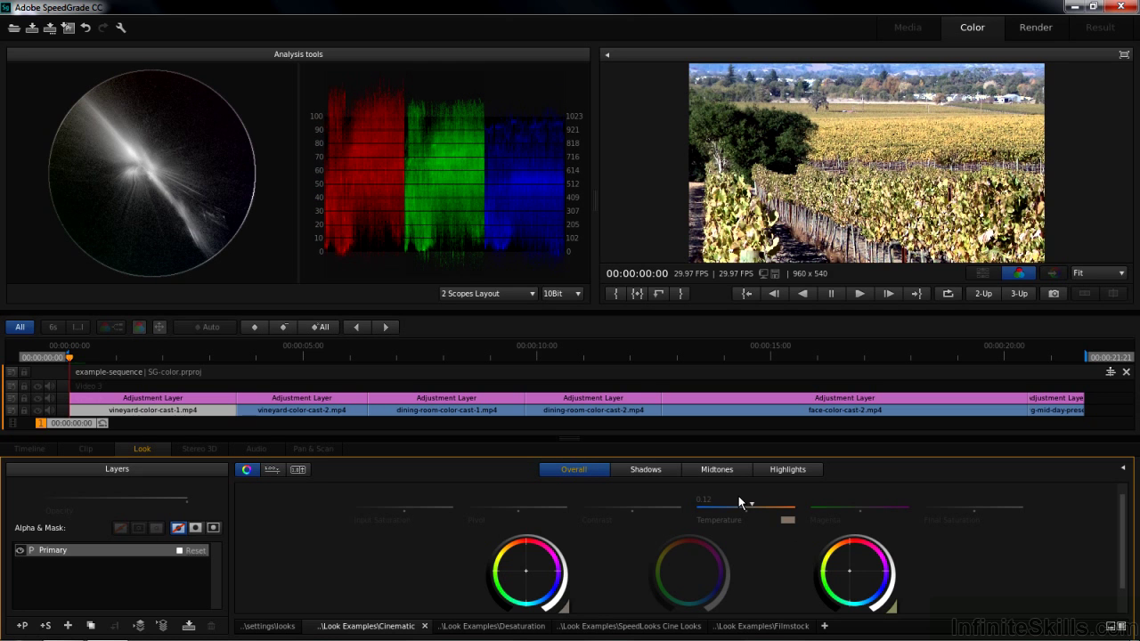
Step: Change the vectorscope to a waveform and slightly lower the overall offset and gain brightness of the clip
right_click(150, 176)
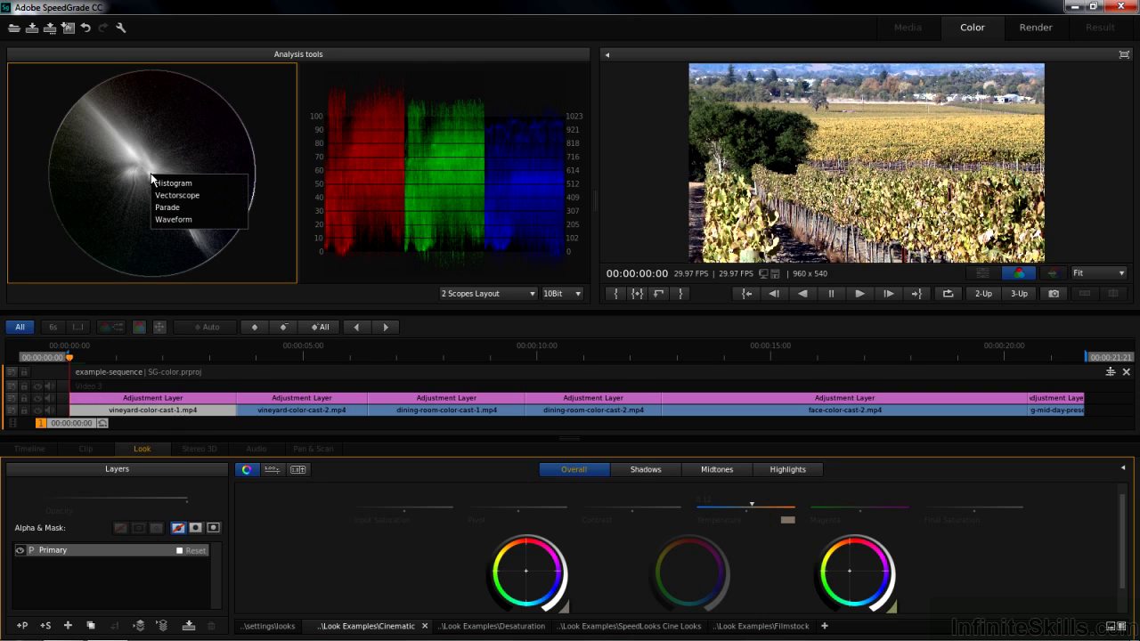
left_click(174, 220)
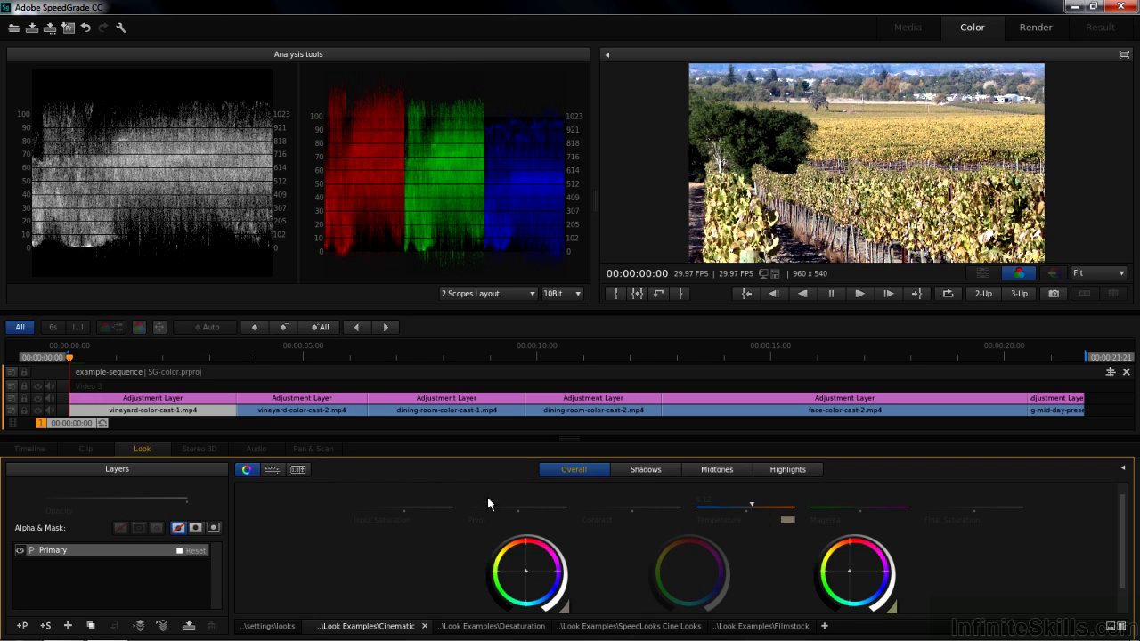
left_click_drag(528, 538, 520, 540)
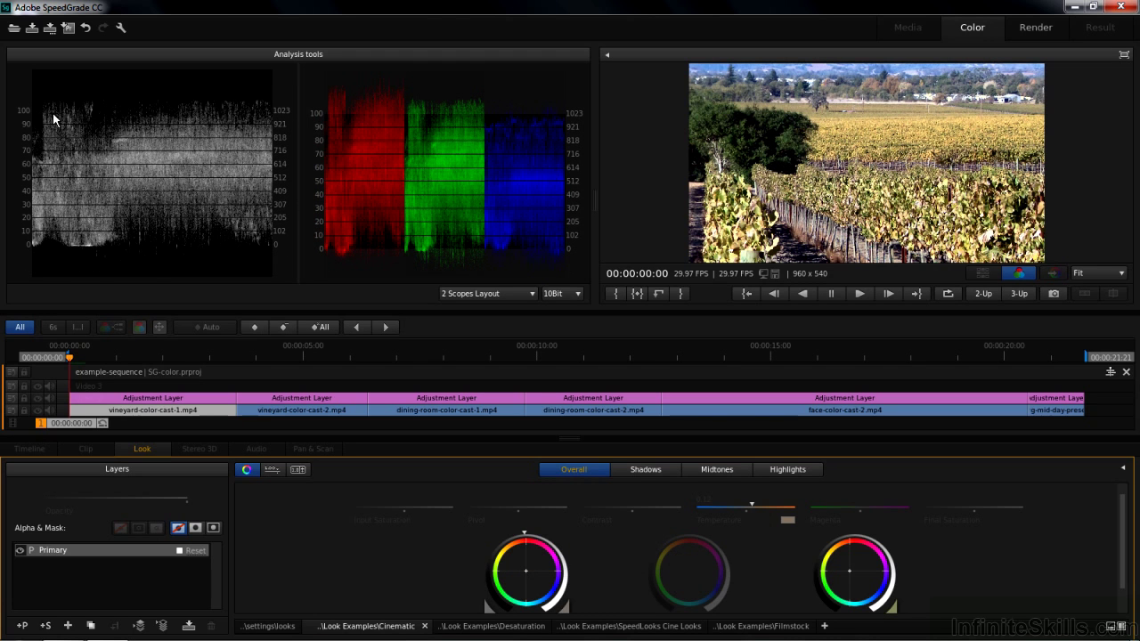
left_click_drag(852, 536, 853, 538)
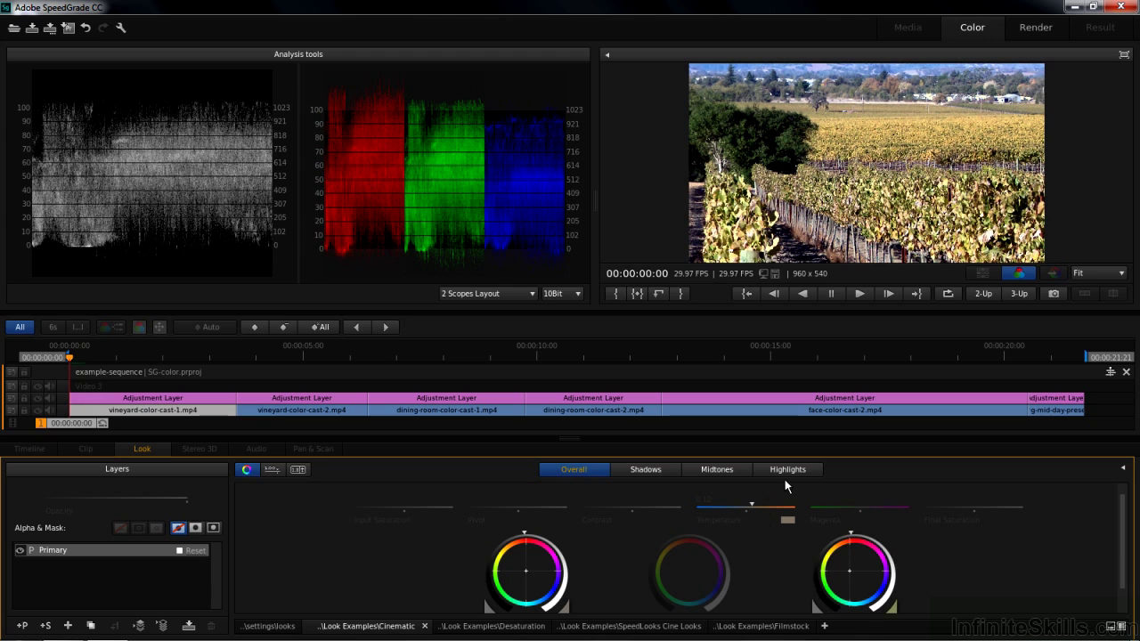
Step: Lower the gamma brightness of the shadows and raise the gamma brightness of the highlights in vineyard-color-cast-1
left_click(649, 471)
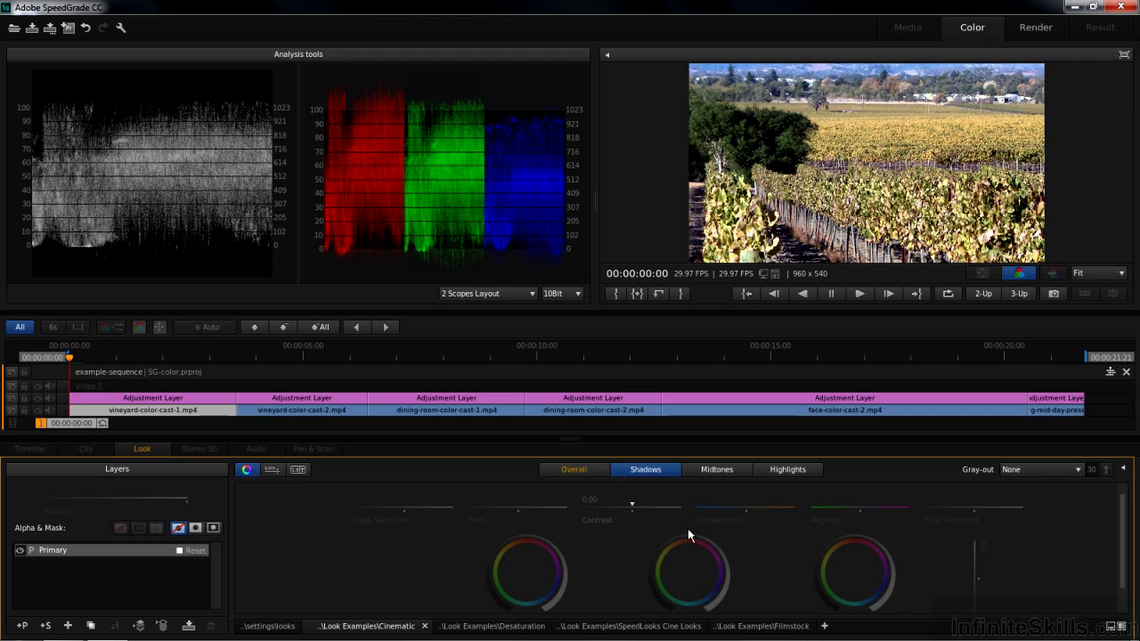
left_click_drag(690, 534, 653, 539)
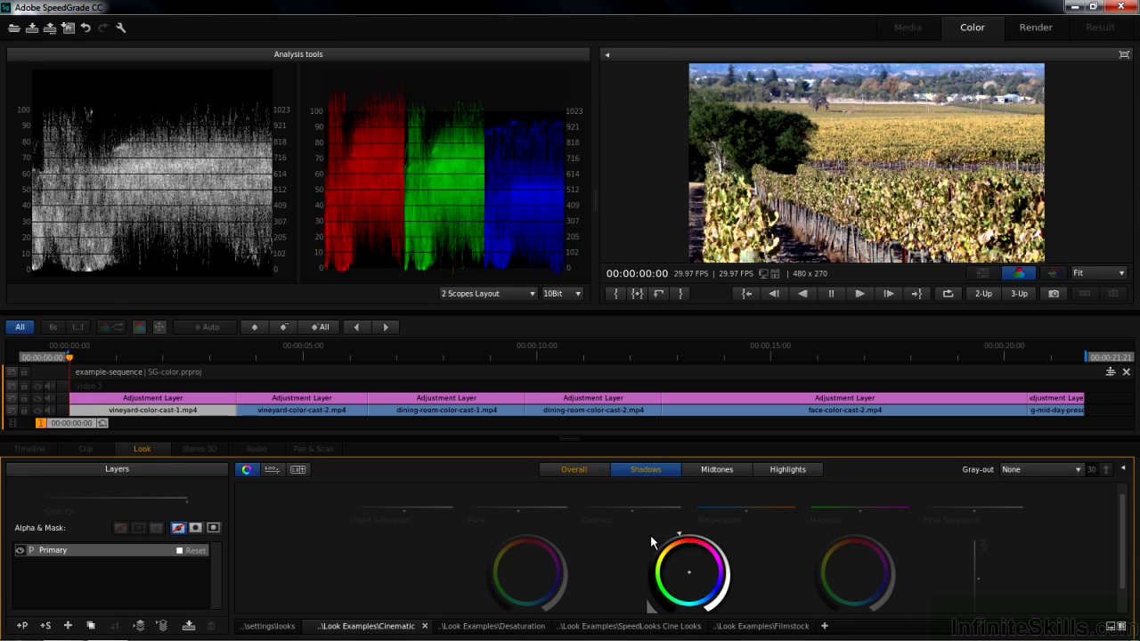
left_click(789, 469)
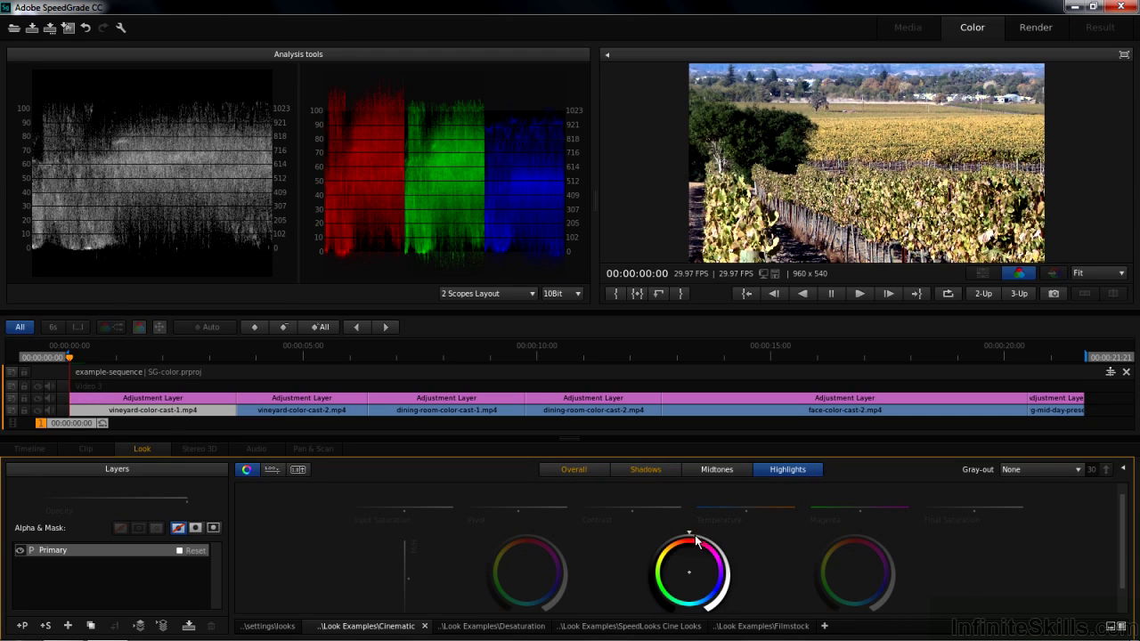
left_click_drag(689, 536, 732, 541)
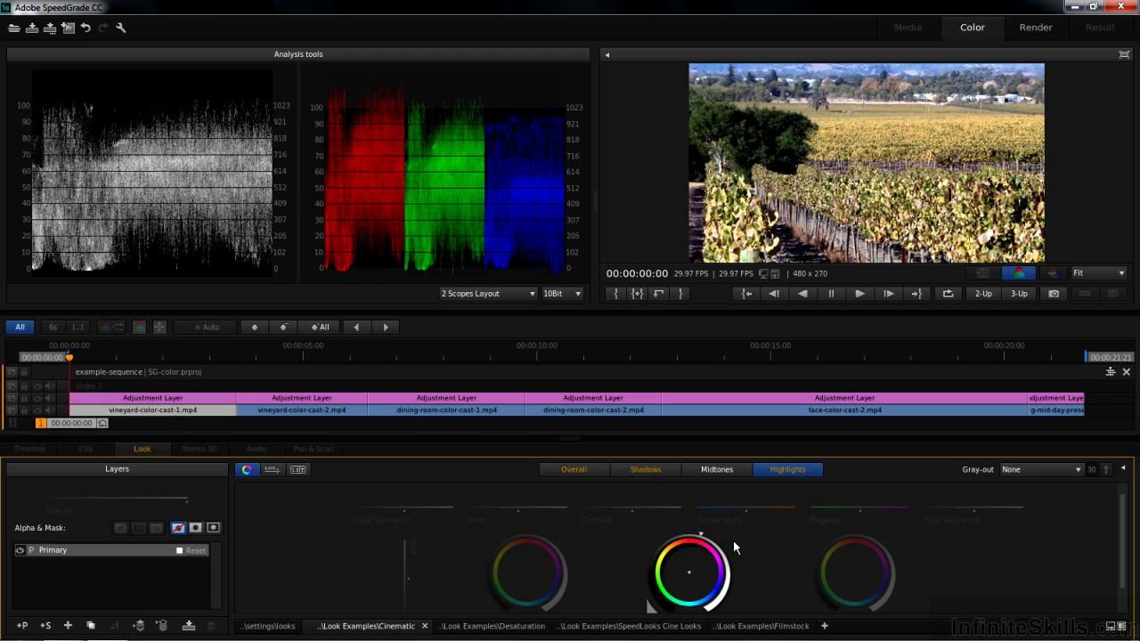
Step: Go to the vineyard-color-cast-2 clip, show the color controls in sliders mode and change the waveform to a vectorscope
left_click(302, 357)
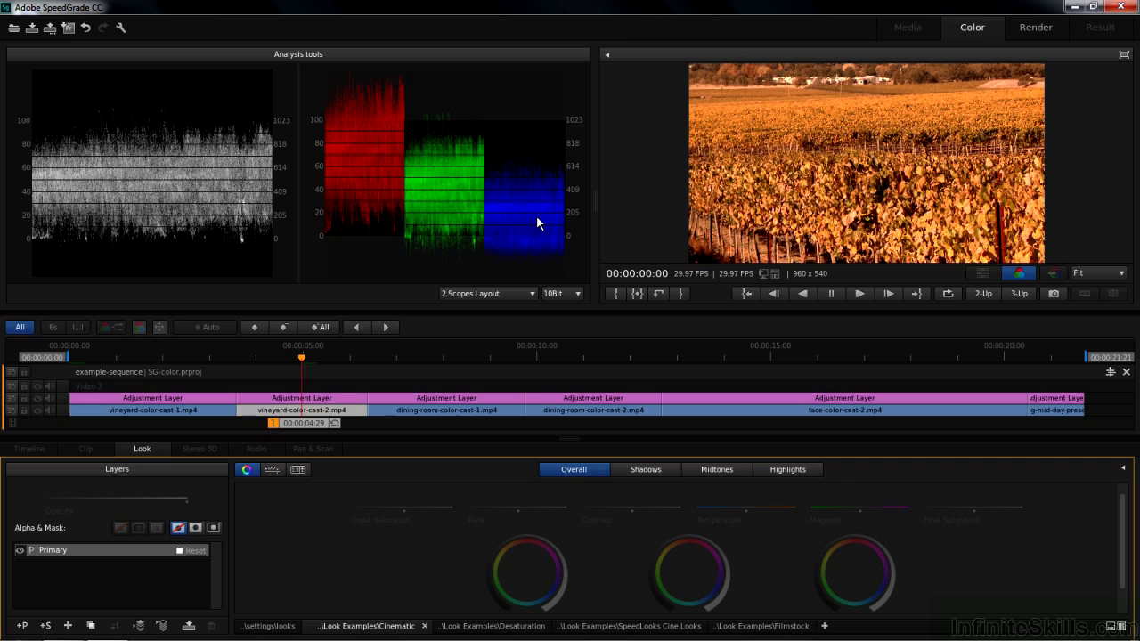
left_click(270, 469)
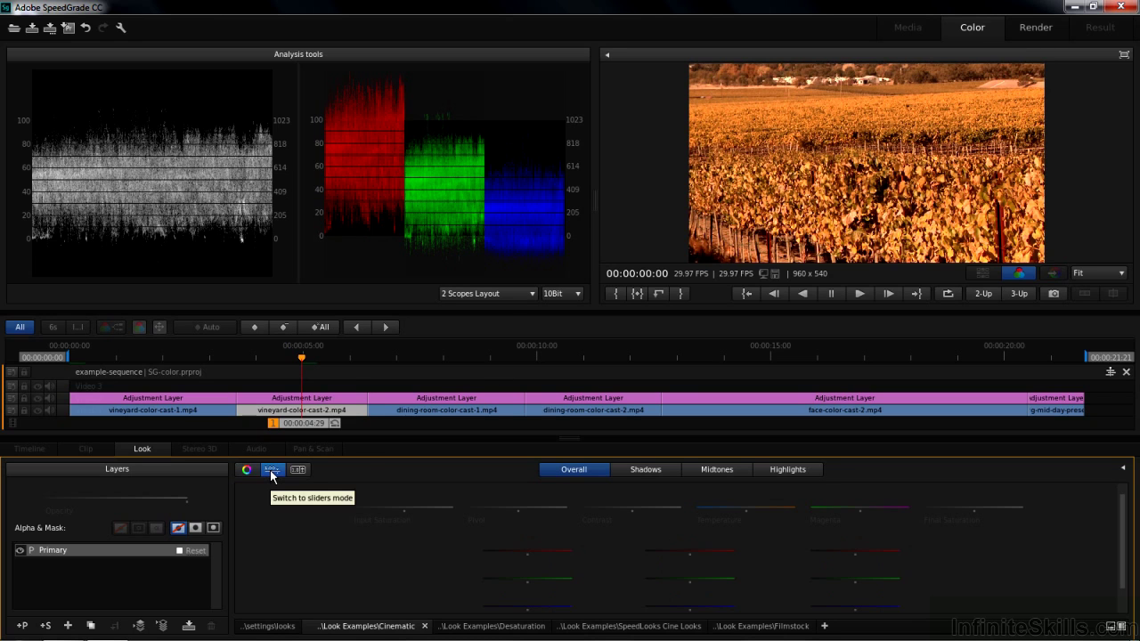
right_click(120, 153)
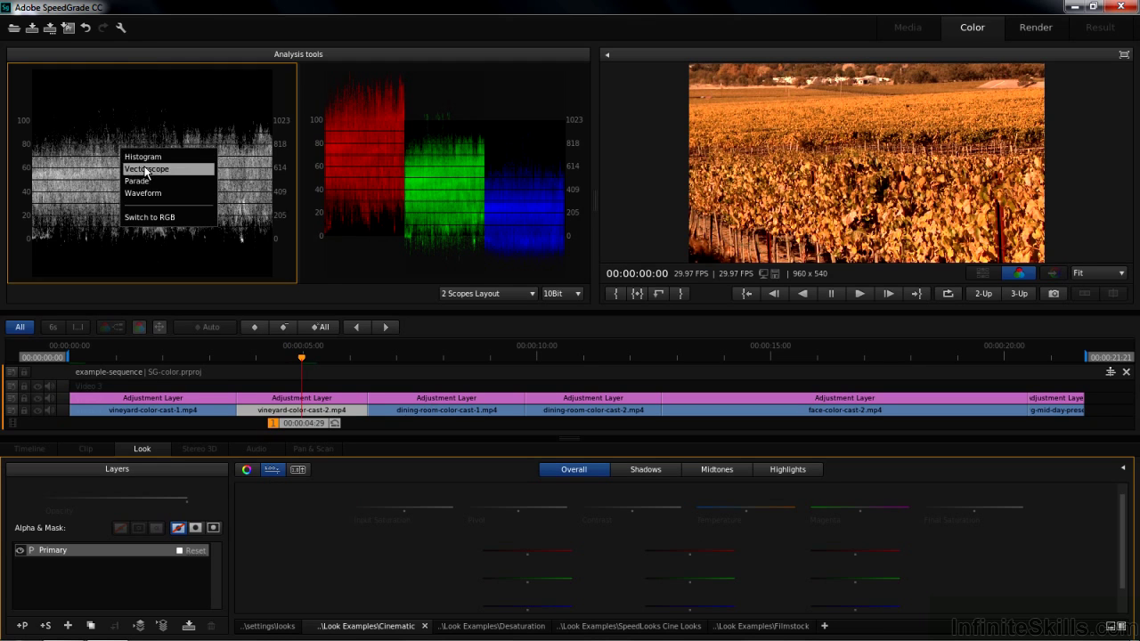
left_click(138, 169)
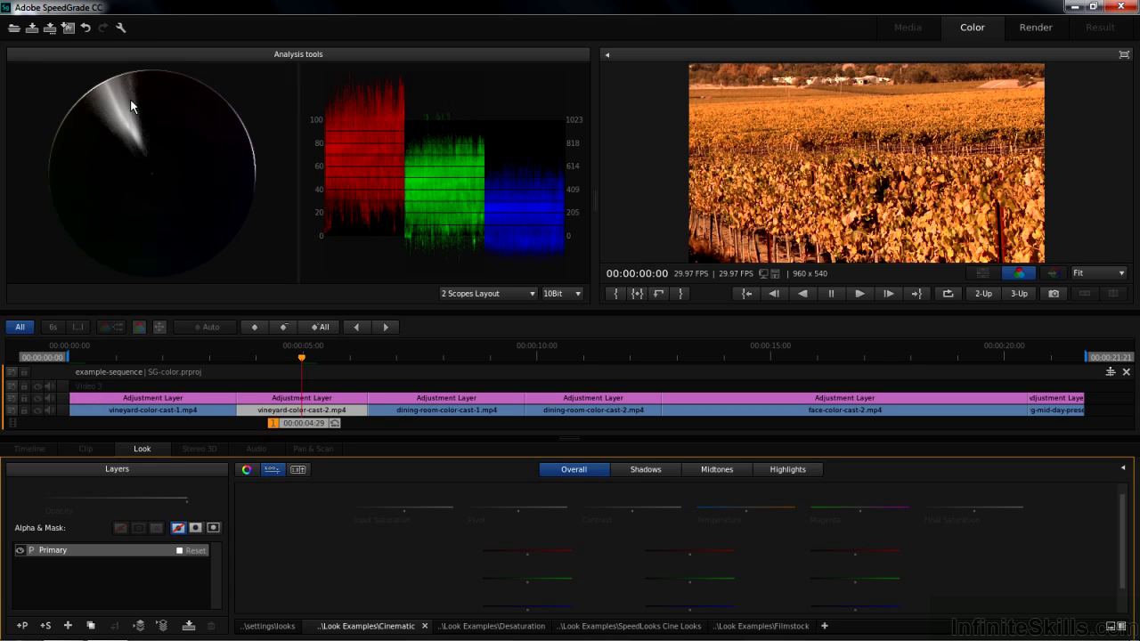
Step: Unlock the RGB sliders for offset, gamma and gain, and set the overall offset to about -0.13 red and 0.06 blue
left_click_drag(1125, 554, 1127, 572)
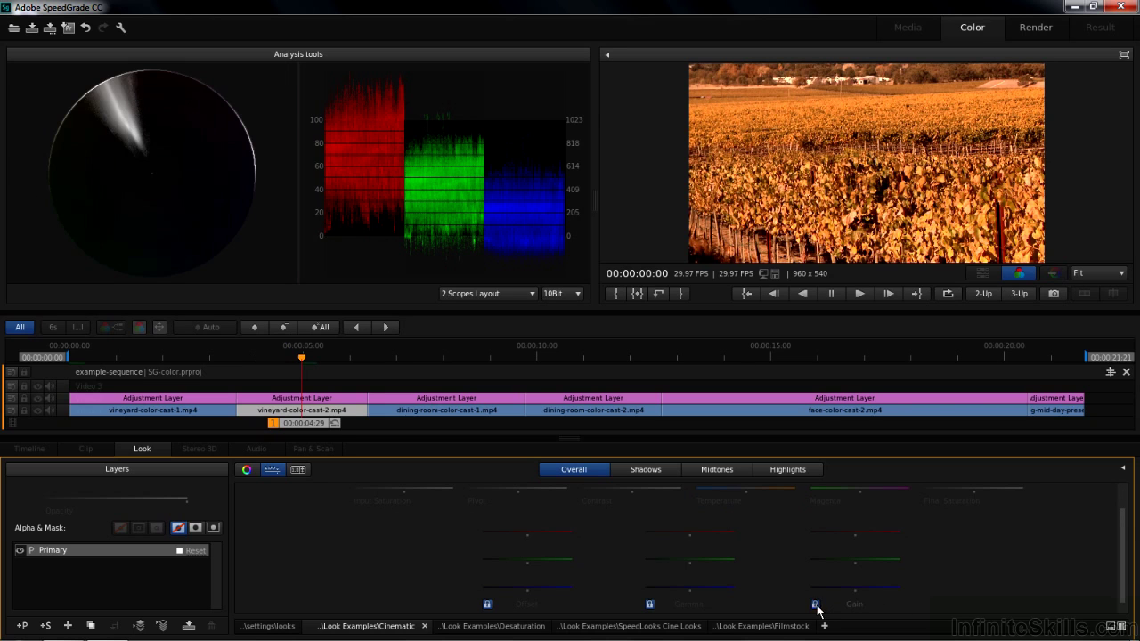
left_click(651, 605)
left_click(487, 604)
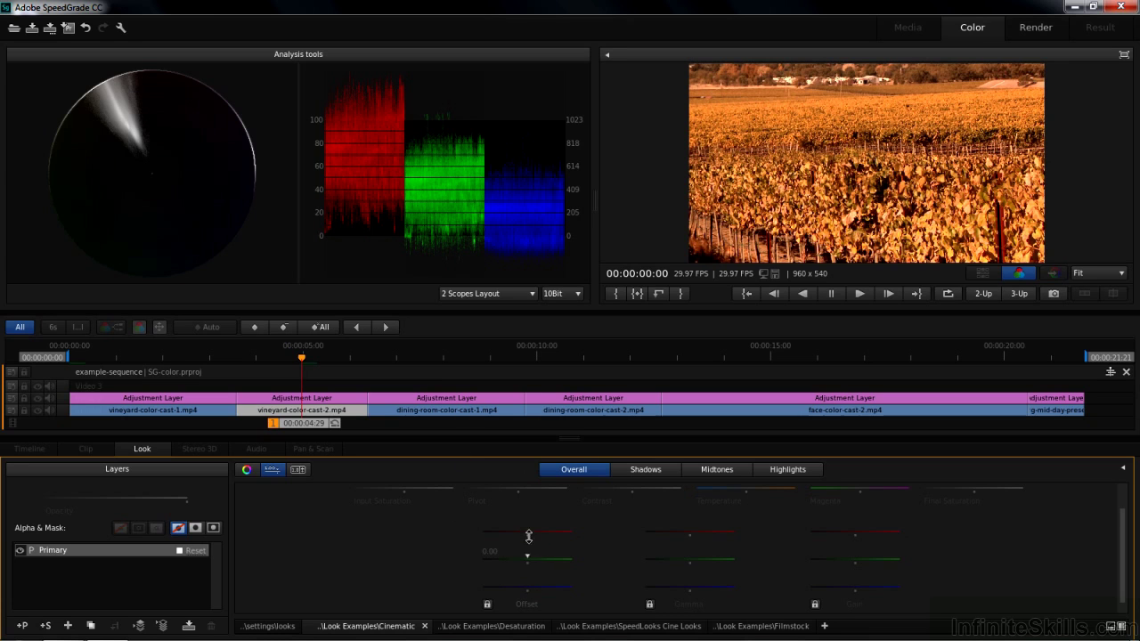
left_click_drag(527, 529, 522, 529)
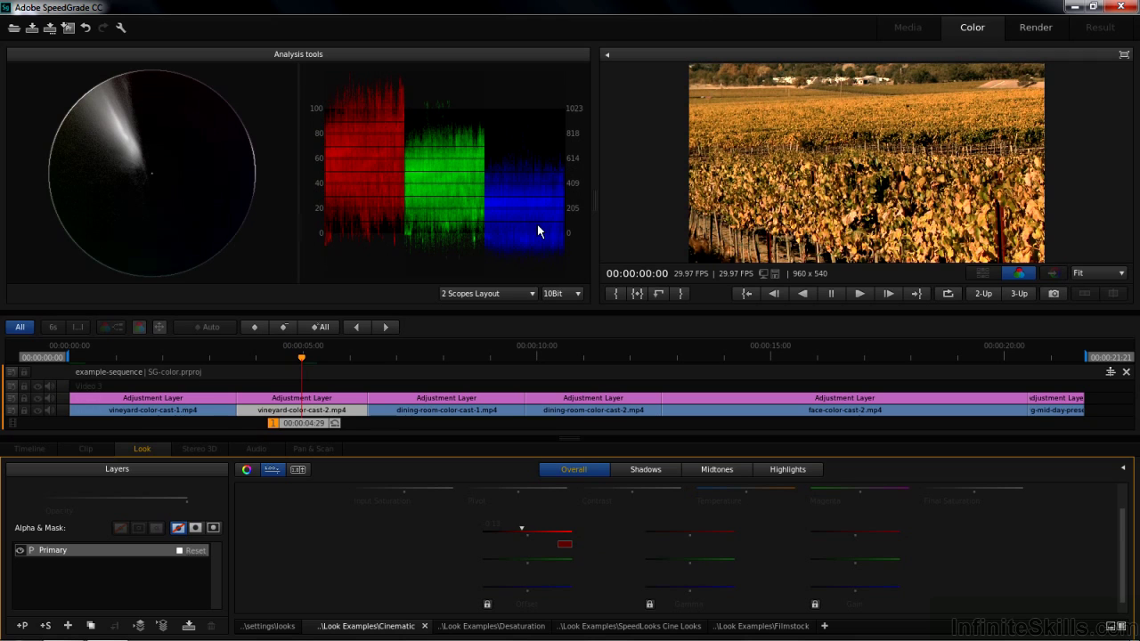
left_click_drag(526, 587, 531, 587)
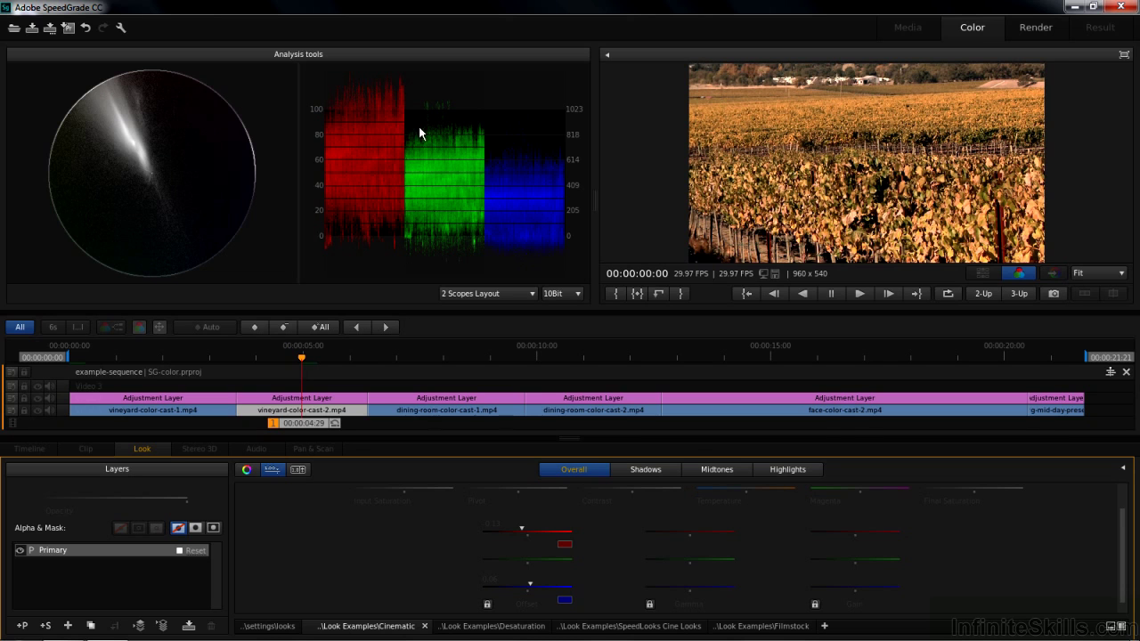
Step: Set the overall gain to about -0.41 red and 0.62 blue, and warm the temperature of vineyard-color-cast-2 slightly
left_click_drag(852, 531, 832, 530)
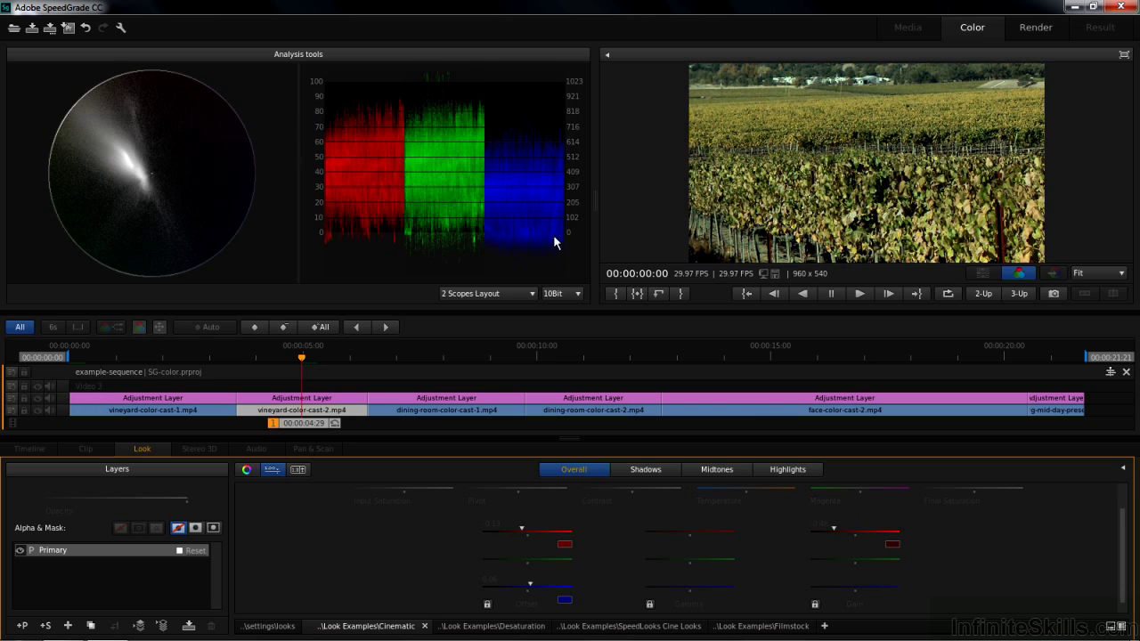
left_click_drag(855, 588, 883, 584)
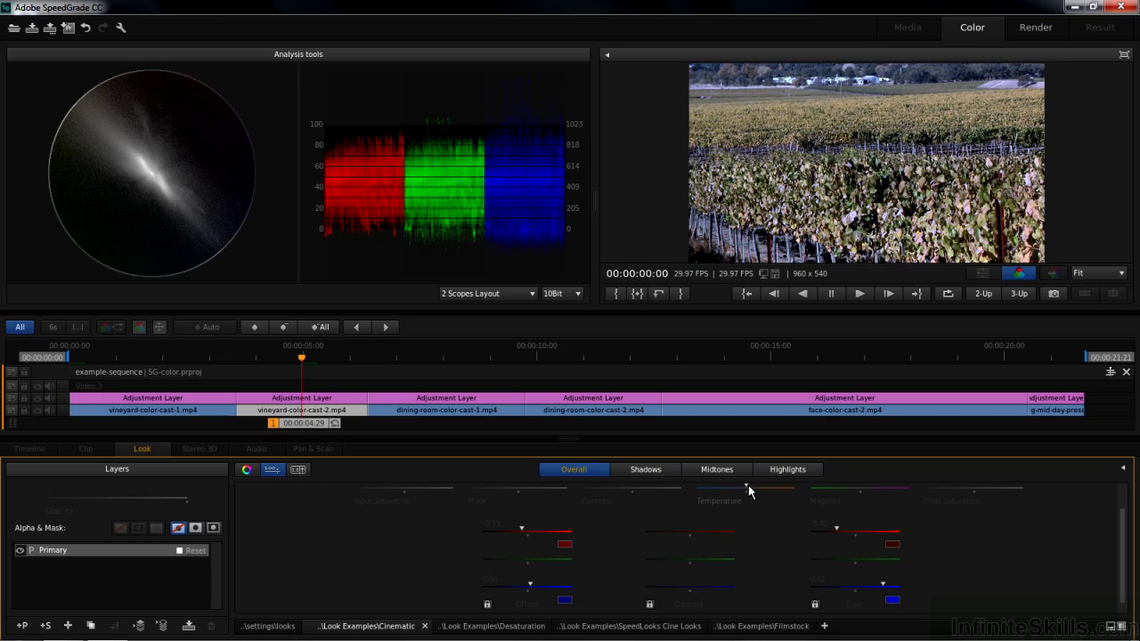
left_click_drag(747, 488, 746, 484)
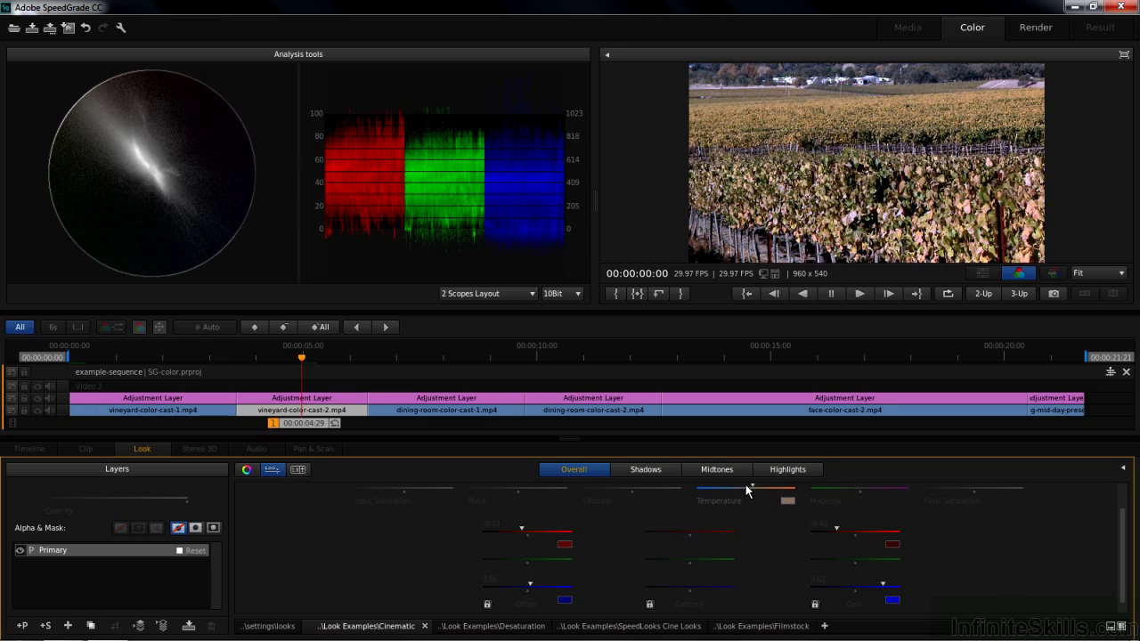
Step: Change the vectorscope to a waveform for vineyard-color-cast-2
right_click(144, 132)
left_click(203, 179)
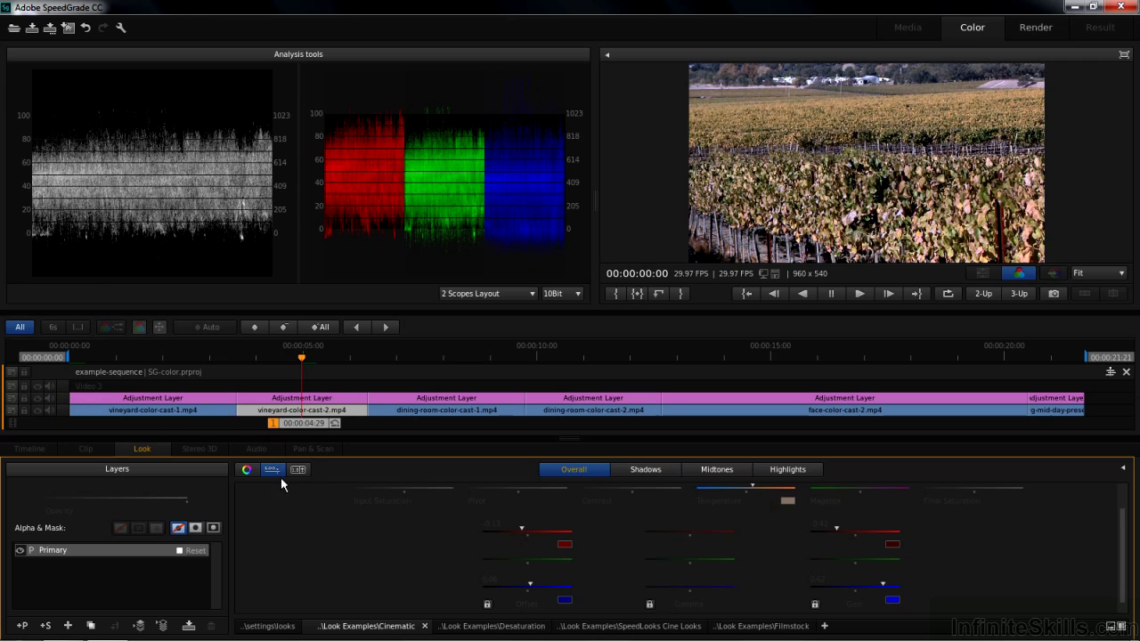
Step: Show the color controls as wheels and raise the brightness of the overall gain for vineyard-color-cast-2
left_click(247, 471)
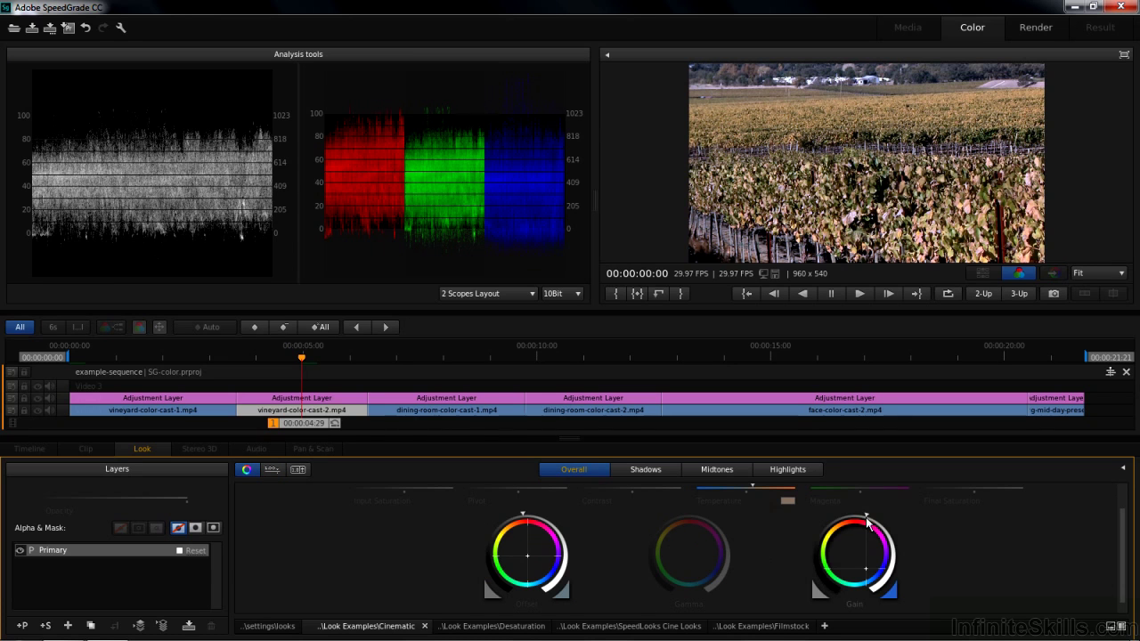
left_click_drag(869, 518, 886, 532)
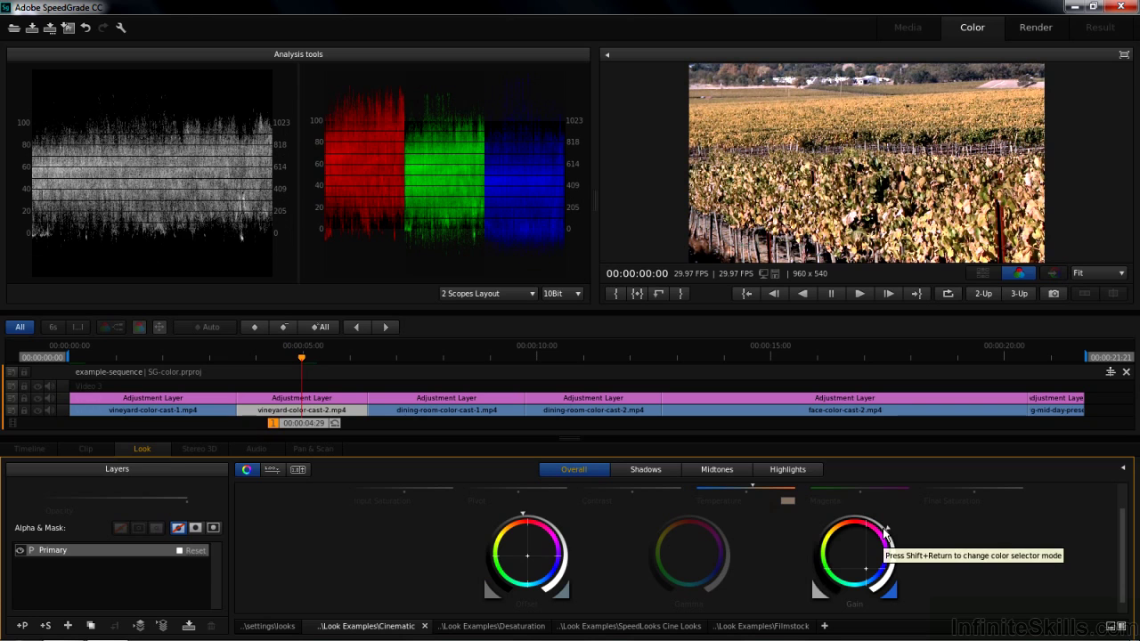
Step: Go to the dining-room-color-cast-1 clip and change the waveform to a vectorscope
left_click(443, 356)
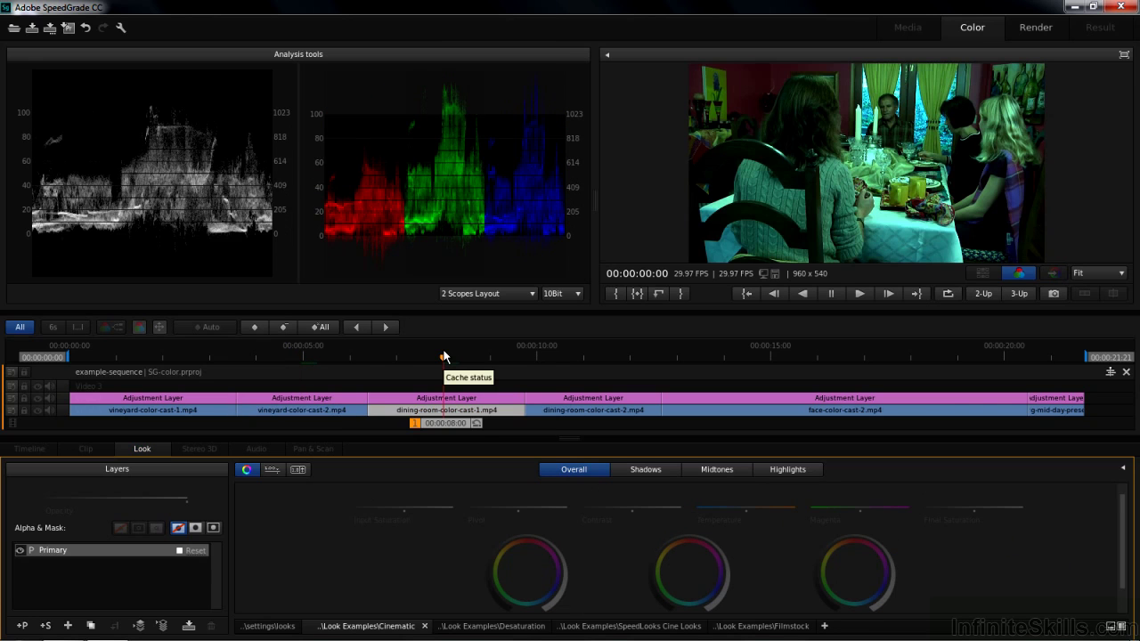
right_click(142, 140)
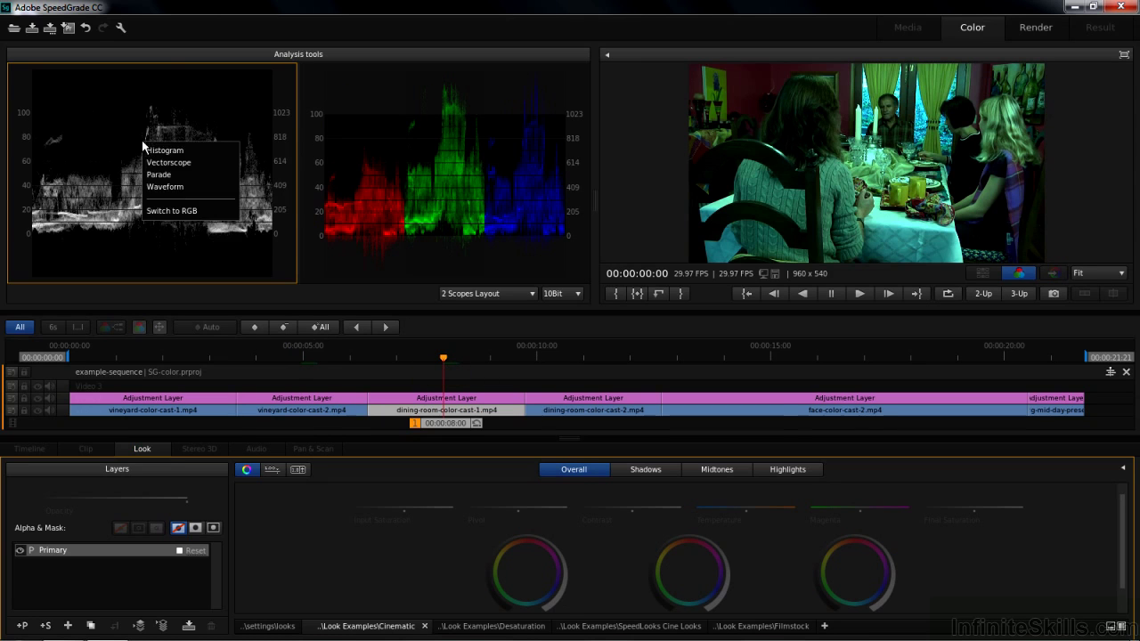
left_click(158, 161)
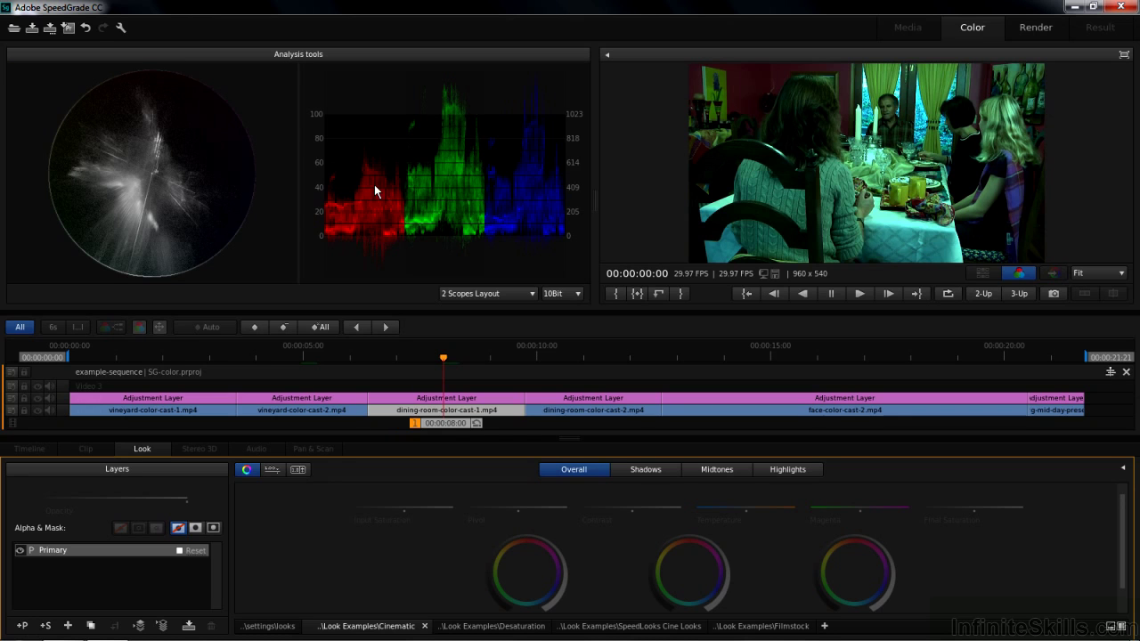
Step: Adjust the overall offset color balance slightly and shift the overall gain toward red to counter the green cast of dining-room-color-cast-1
left_click(528, 572)
left_click_drag(527, 573, 523, 570)
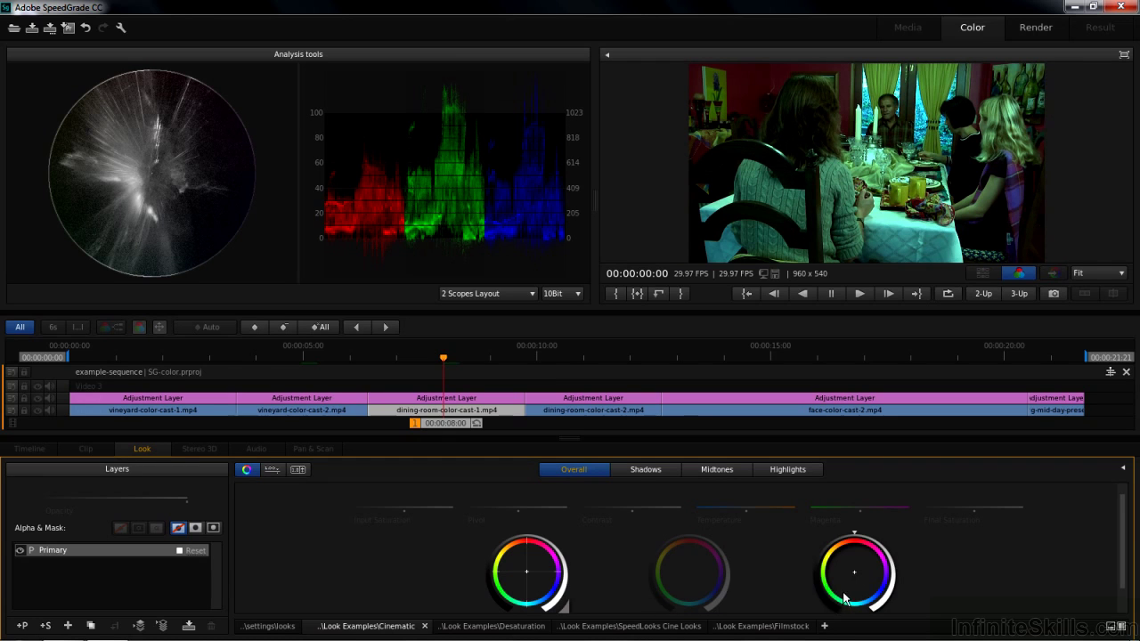
left_click_drag(854, 575, 856, 559)
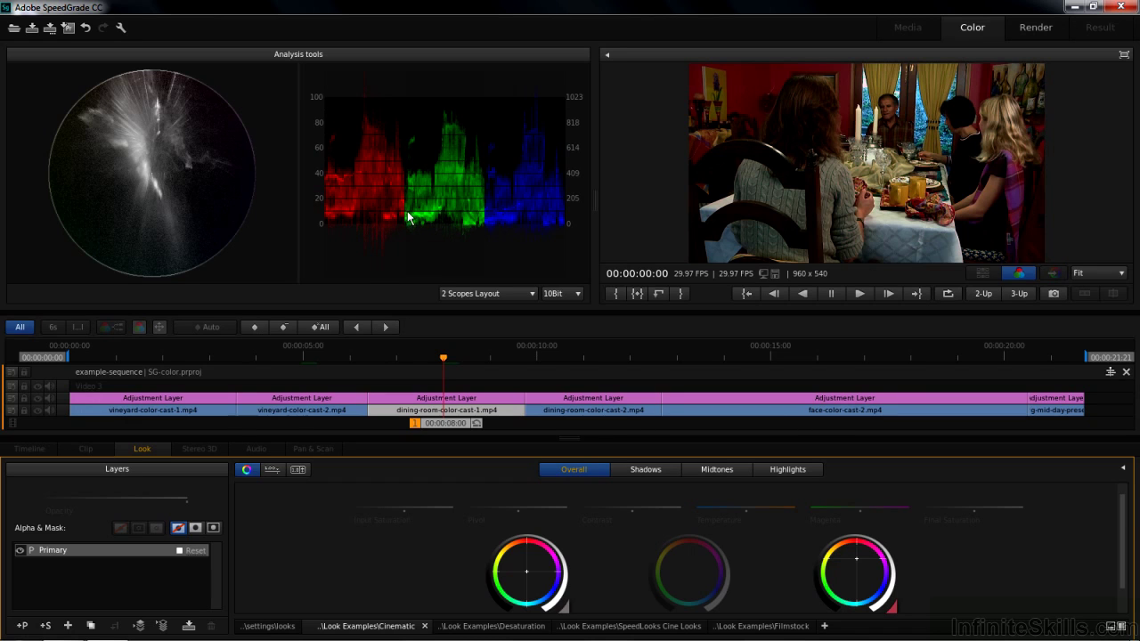
Step: Shift the shadows gamma slightly toward blue and the midtones gain toward blue for dining-room-color-cast-1
left_click(646, 469)
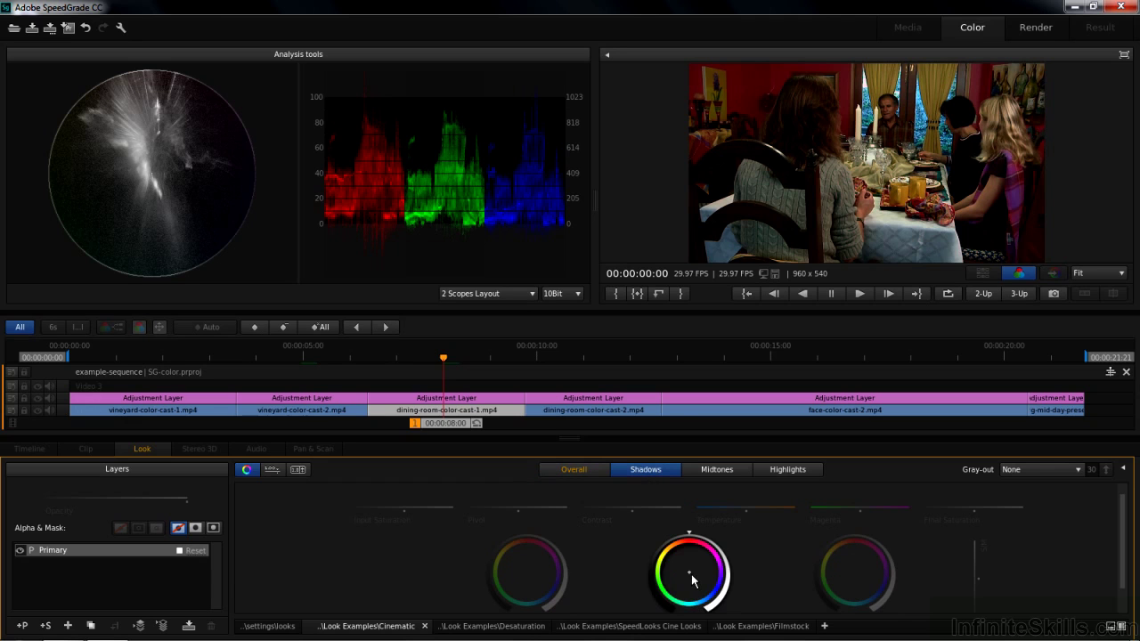
left_click_drag(692, 580, 690, 575)
left_click_drag(691, 575, 689, 575)
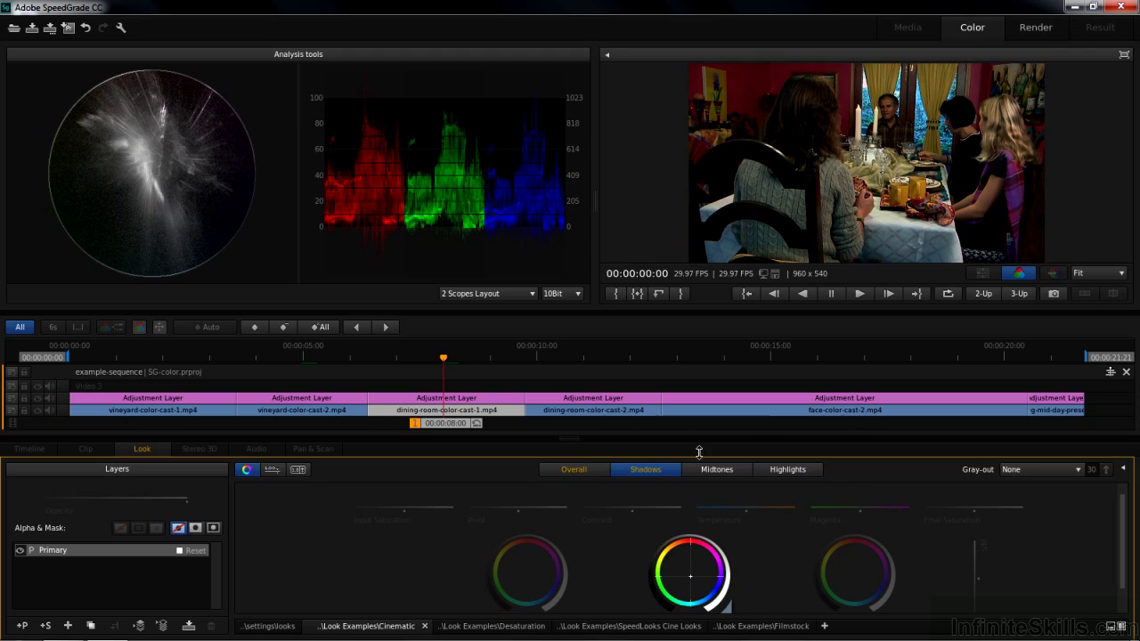
left_click(724, 472)
left_click_drag(821, 546, 853, 575)
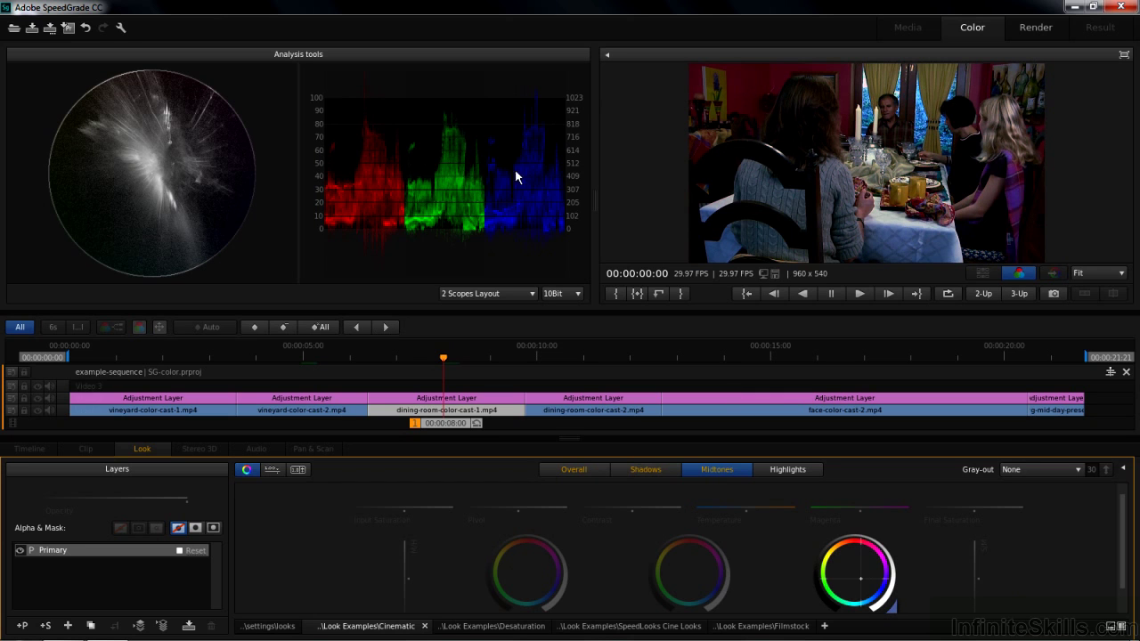
Step: Change the vectorscope to a waveform, and slightly lower the overall offset and raise the overall gain of dining-room-color-cast-1
right_click(149, 170)
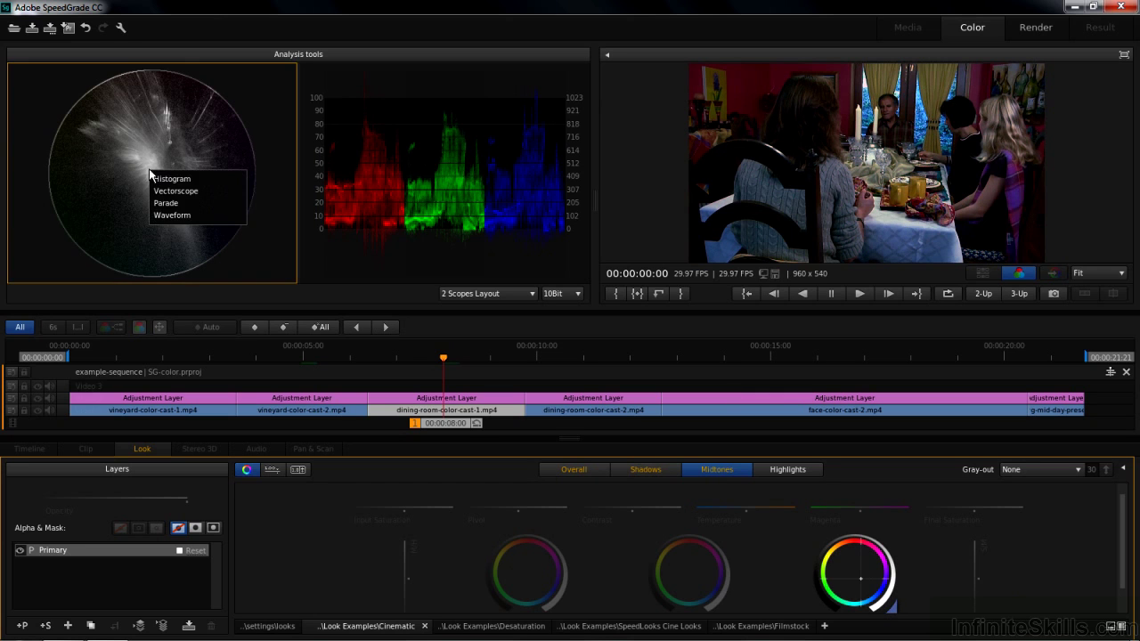
left_click(174, 217)
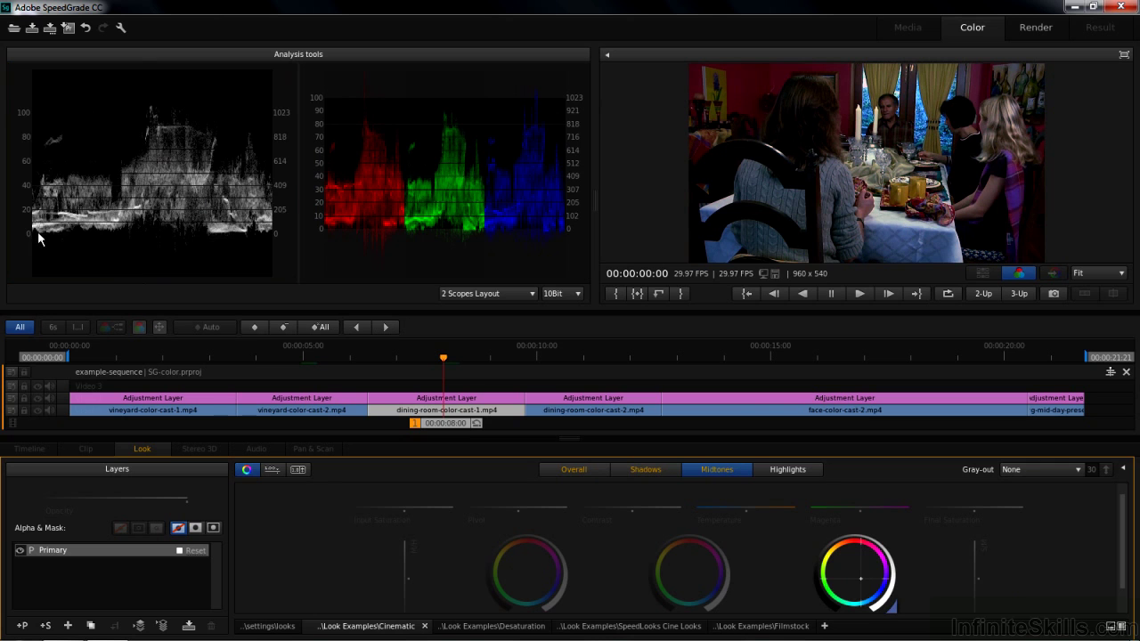
left_click(579, 472)
left_click_drag(529, 536, 522, 540)
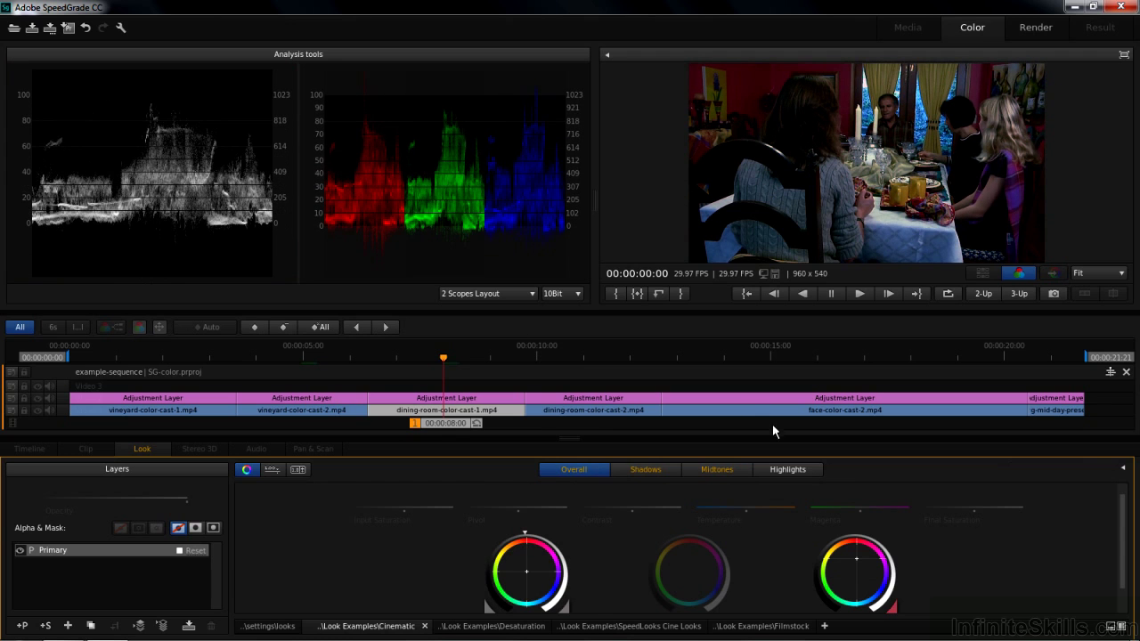
left_click_drag(856, 538, 948, 547)
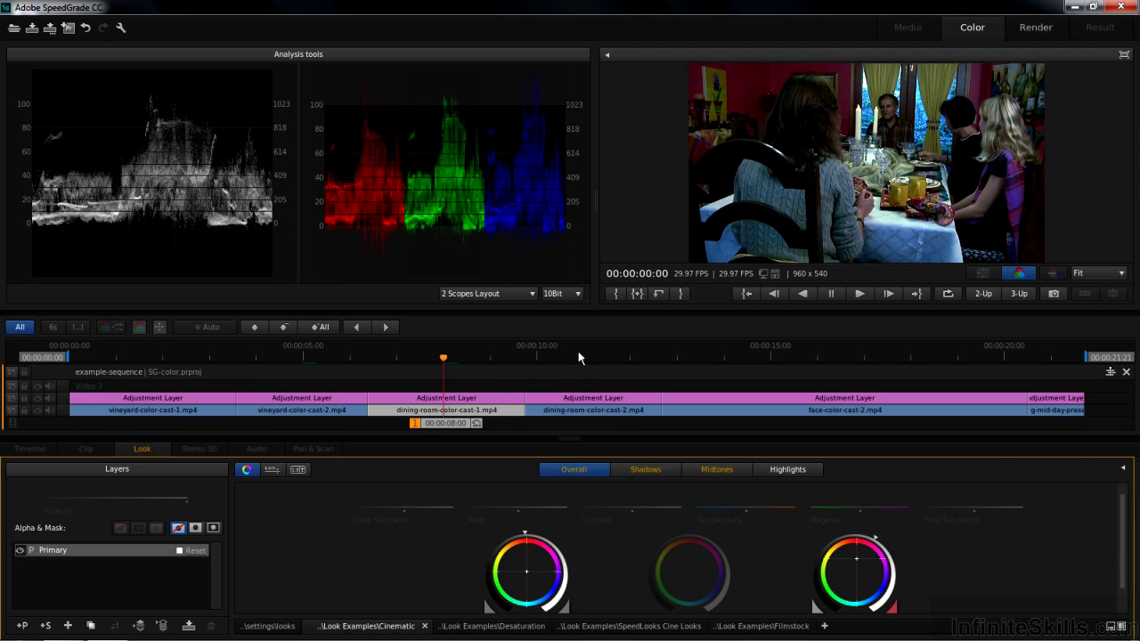
Step: Go to the dining-room-color-cast-2 clip, show the color controls as sliders and change the waveform to a vectorscope
left_click(578, 356)
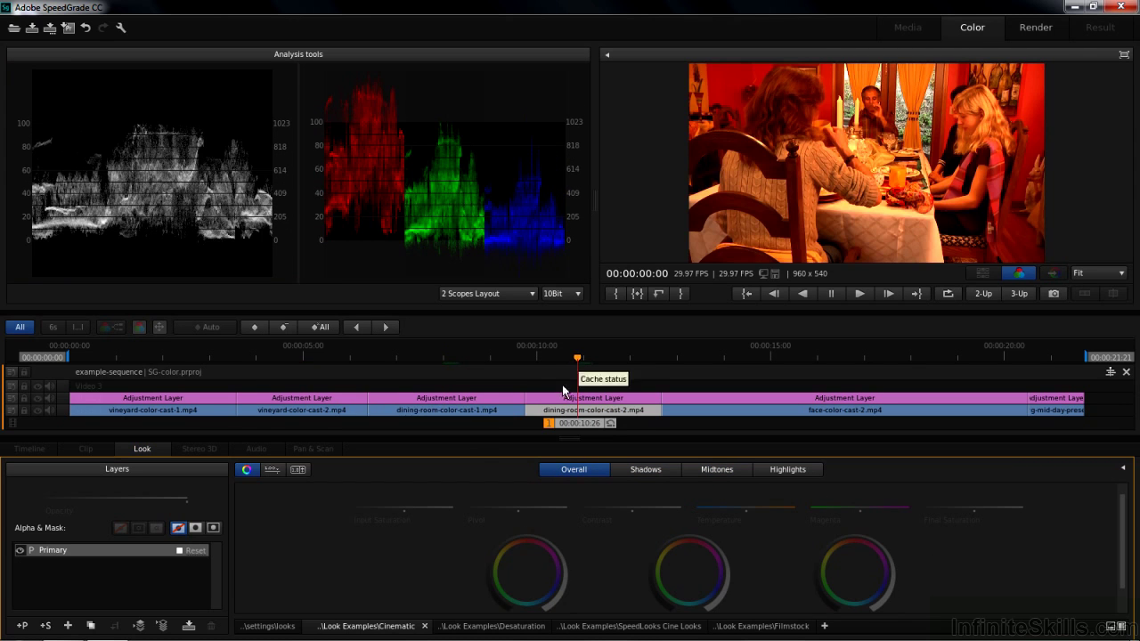
left_click(272, 470)
right_click(163, 163)
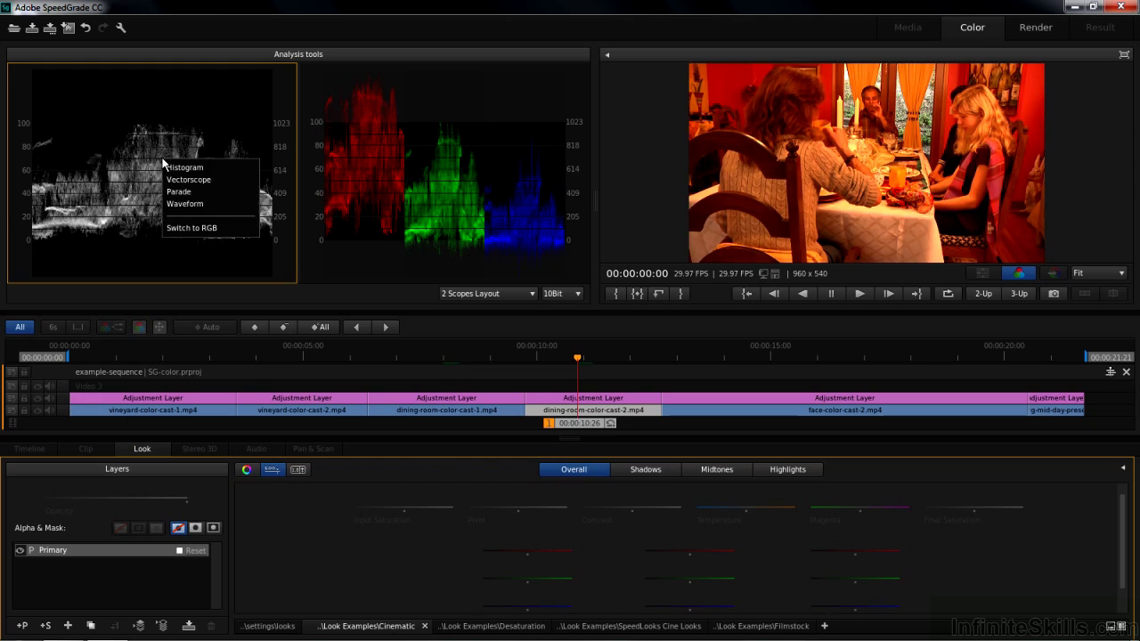
left_click(187, 178)
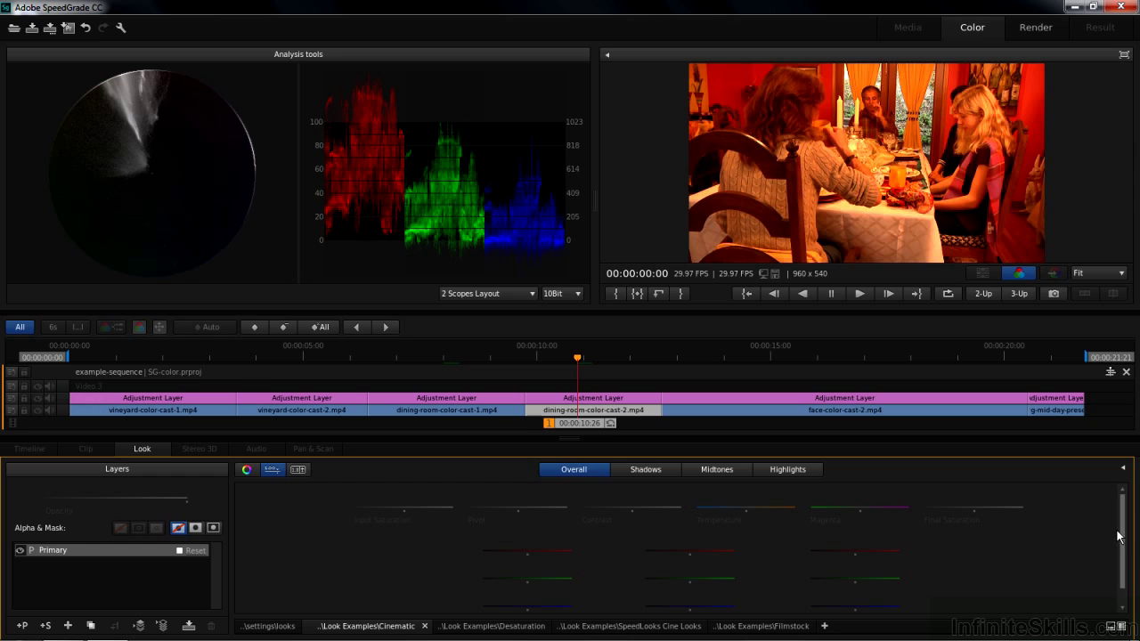
Step: For dining-room-color-cast-2, lower red and raise green and blue slightly in the overall offset, and reduce red and boost blue in the gain
scroll(1120, 534, "down", 1)
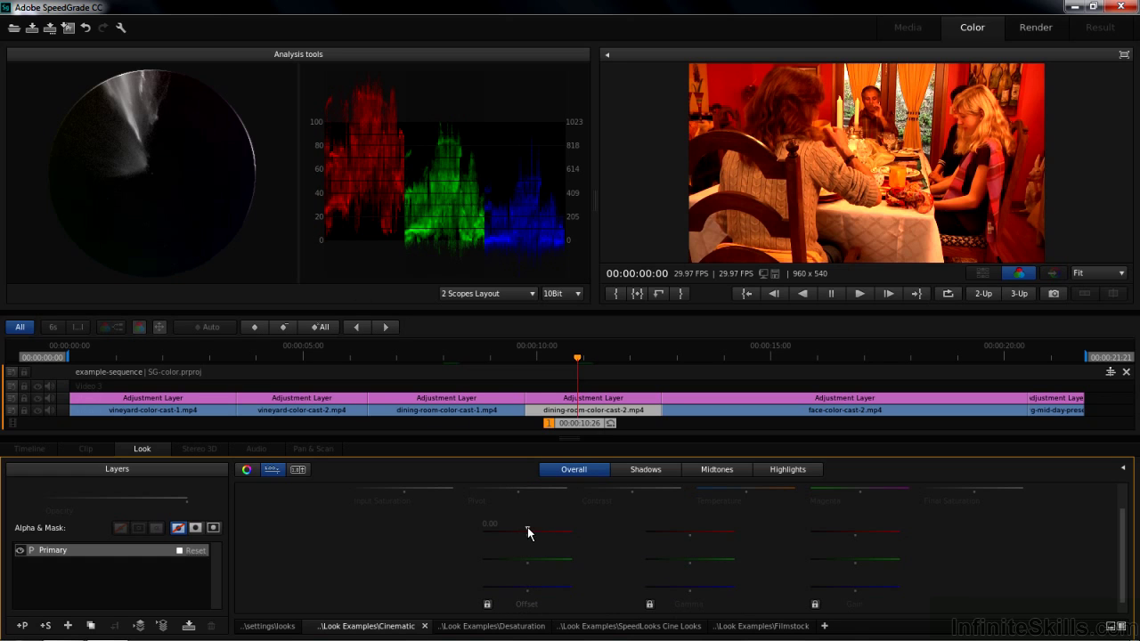
left_click_drag(527, 532, 524, 533)
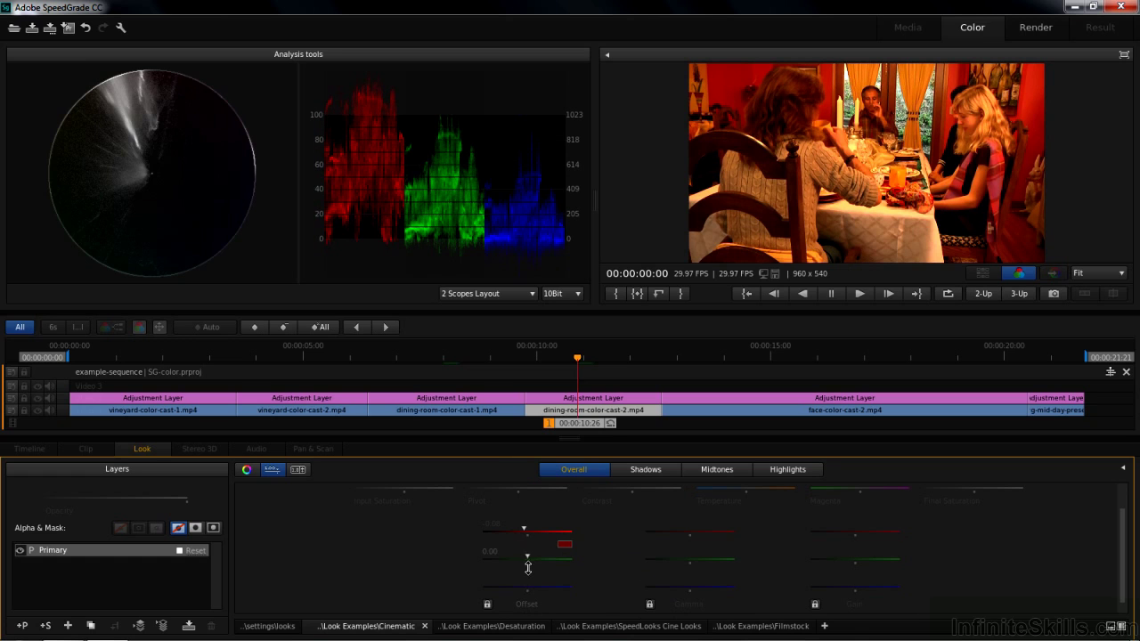
left_click_drag(528, 560, 530, 560)
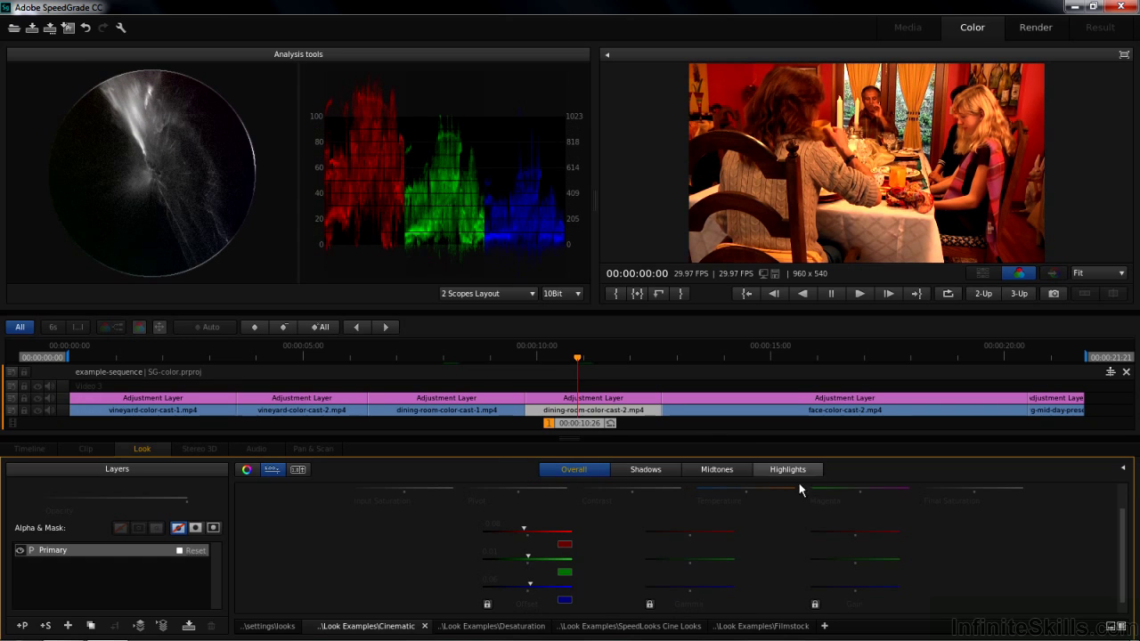
left_click_drag(854, 532, 840, 532)
left_click_drag(854, 587, 881, 587)
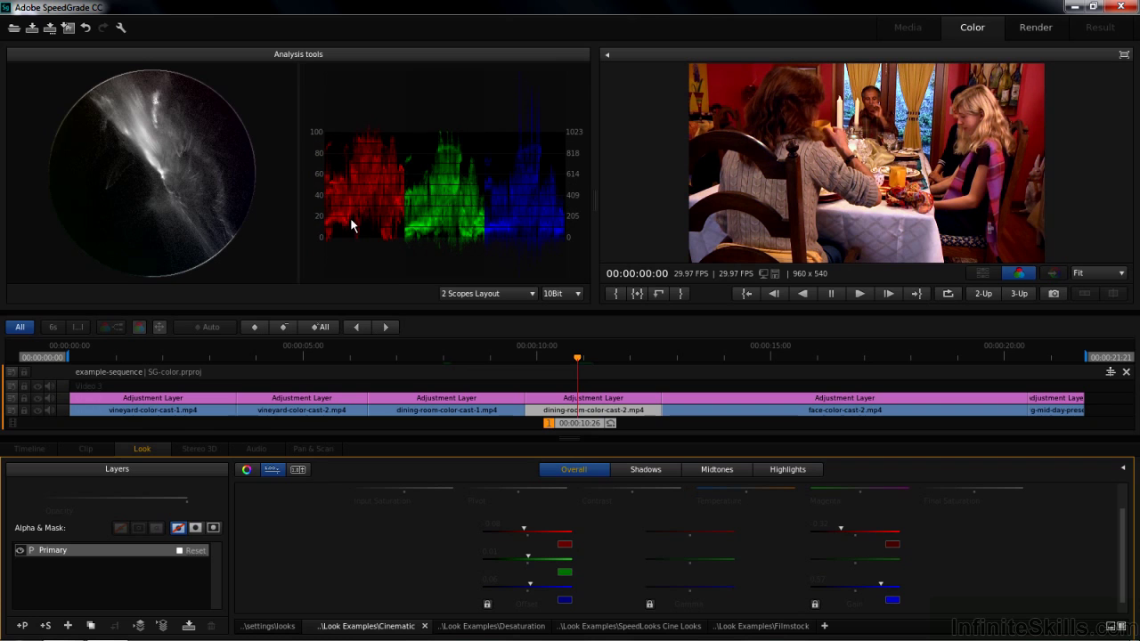
Step: Lower the red of the overall gamma for dining-room-color-cast-2 and change the vectorscope to a waveform
left_click_drag(688, 531, 686, 528)
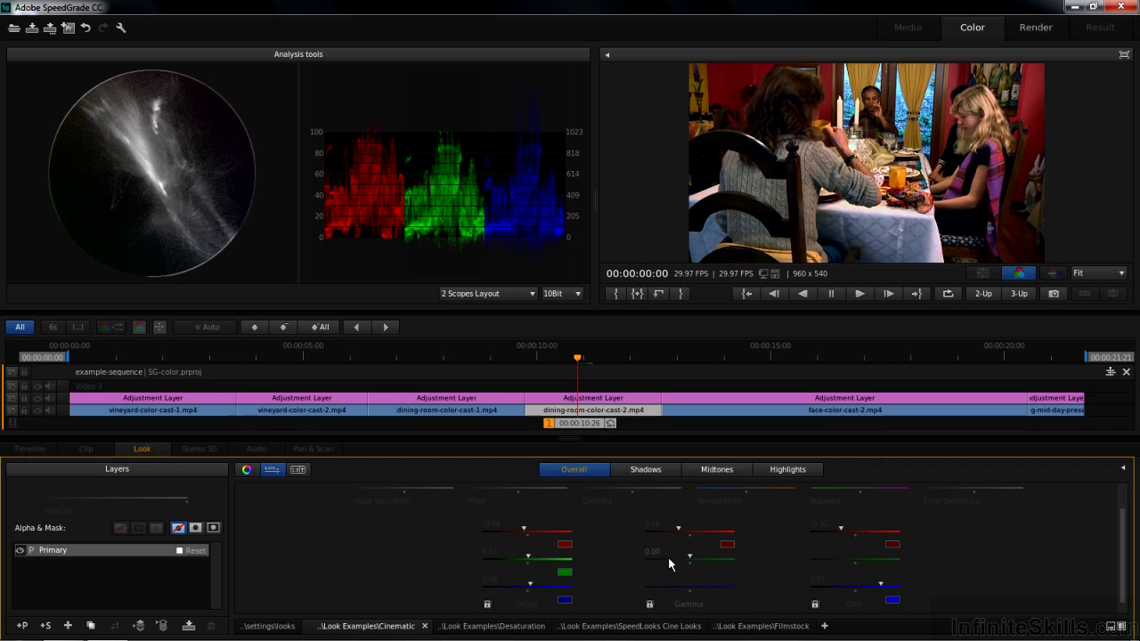
right_click(169, 172)
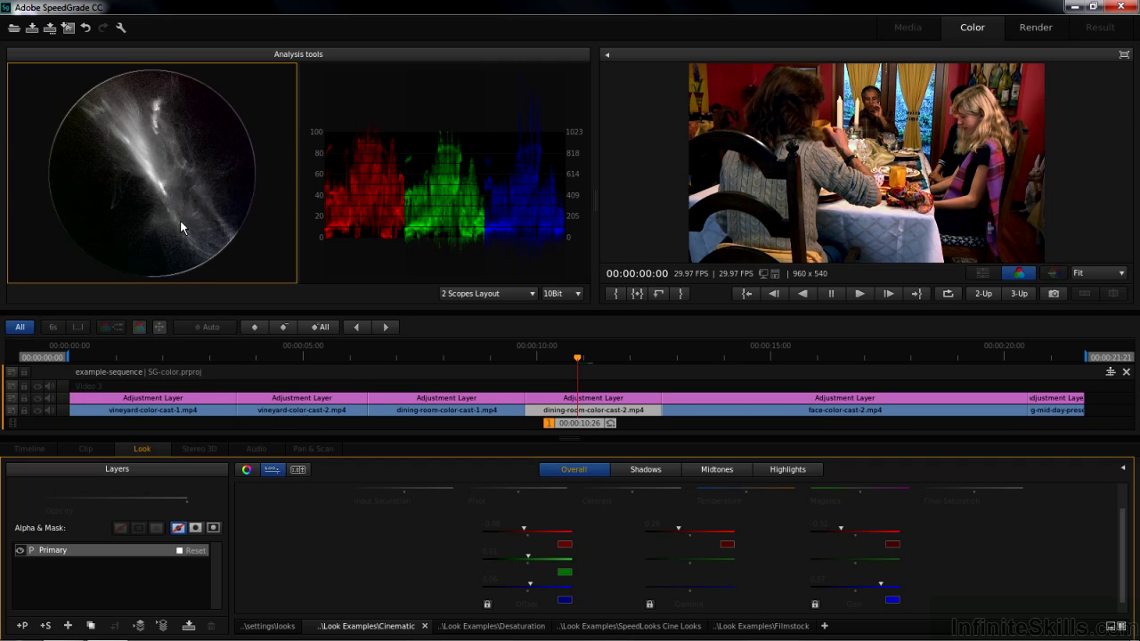
left_click(181, 218)
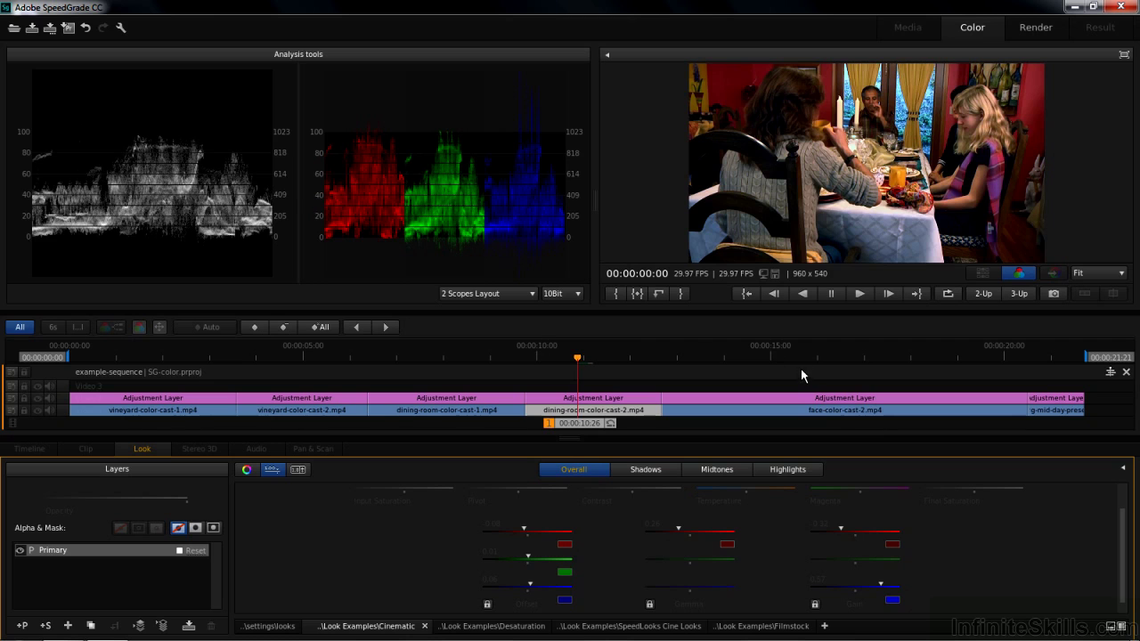
Step: Go to the face-color-cast-2 clip, change the waveform to a vectorscope and show the color controls as wheels
left_click(800, 357)
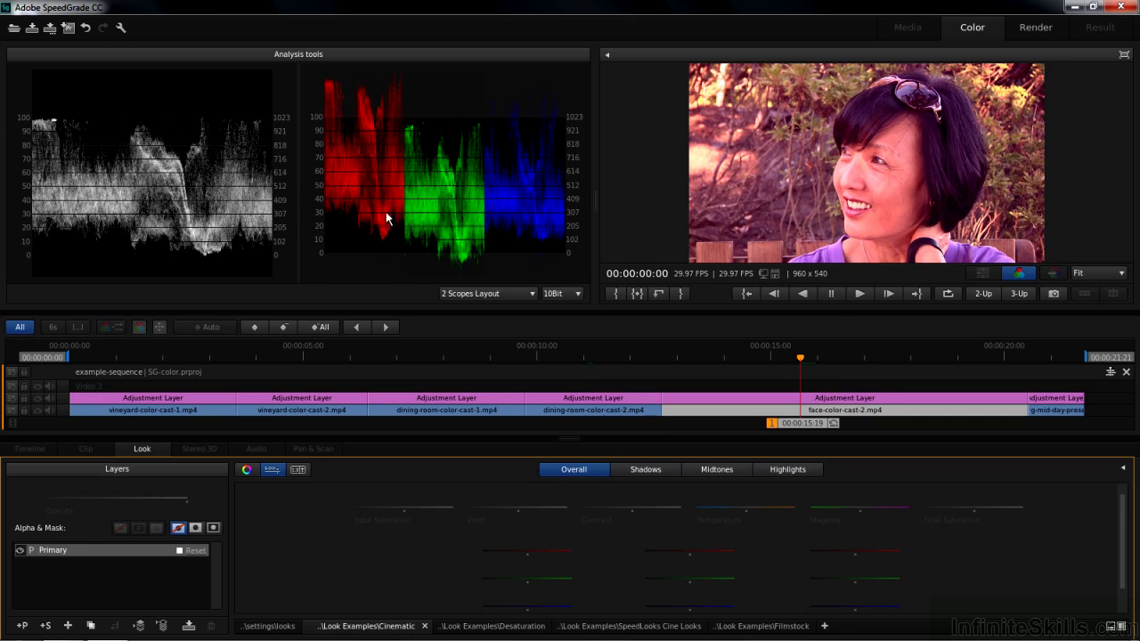
right_click(140, 174)
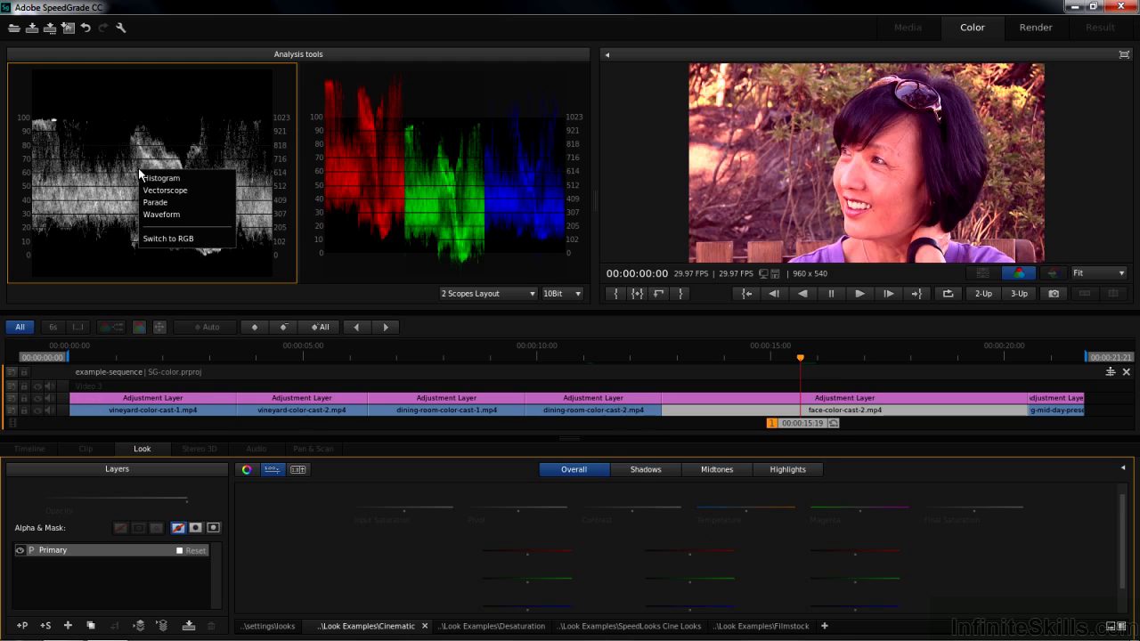
left_click(174, 198)
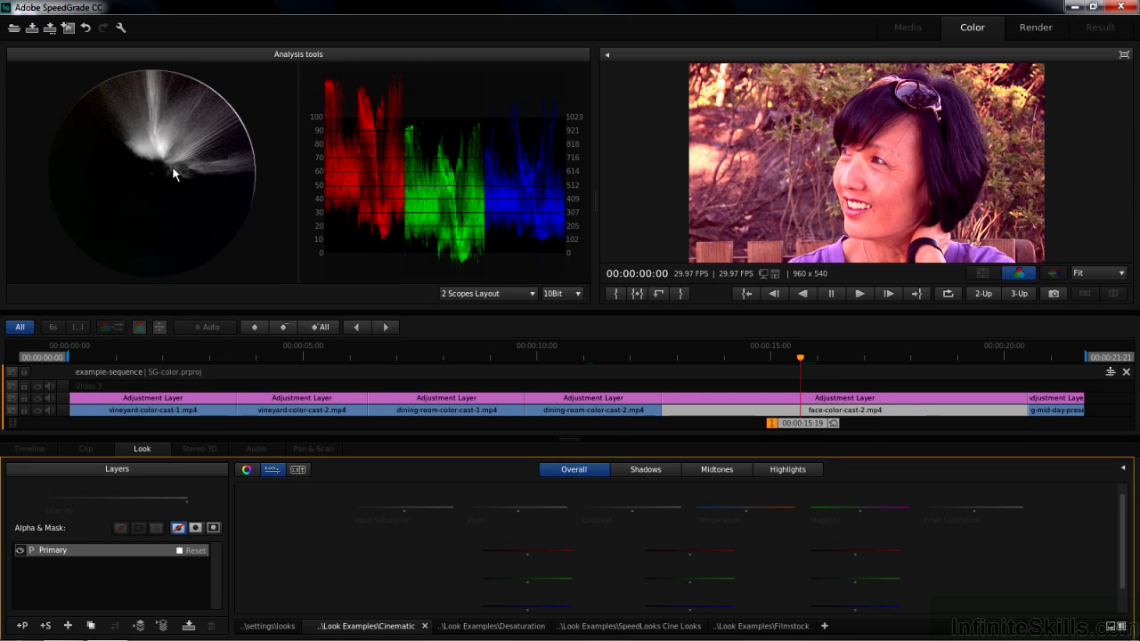
left_click(247, 470)
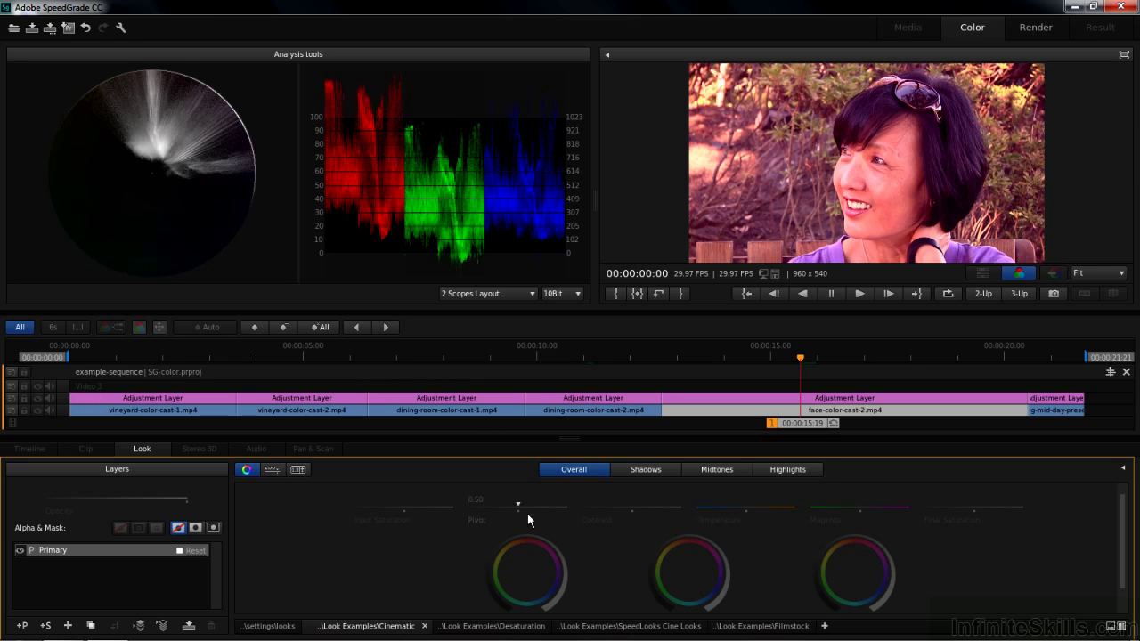
Step: Shift the overall offset toward green and the gain toward blue, and darken the gamma slightly for face-color-cast-2
left_click_drag(529, 577, 524, 572)
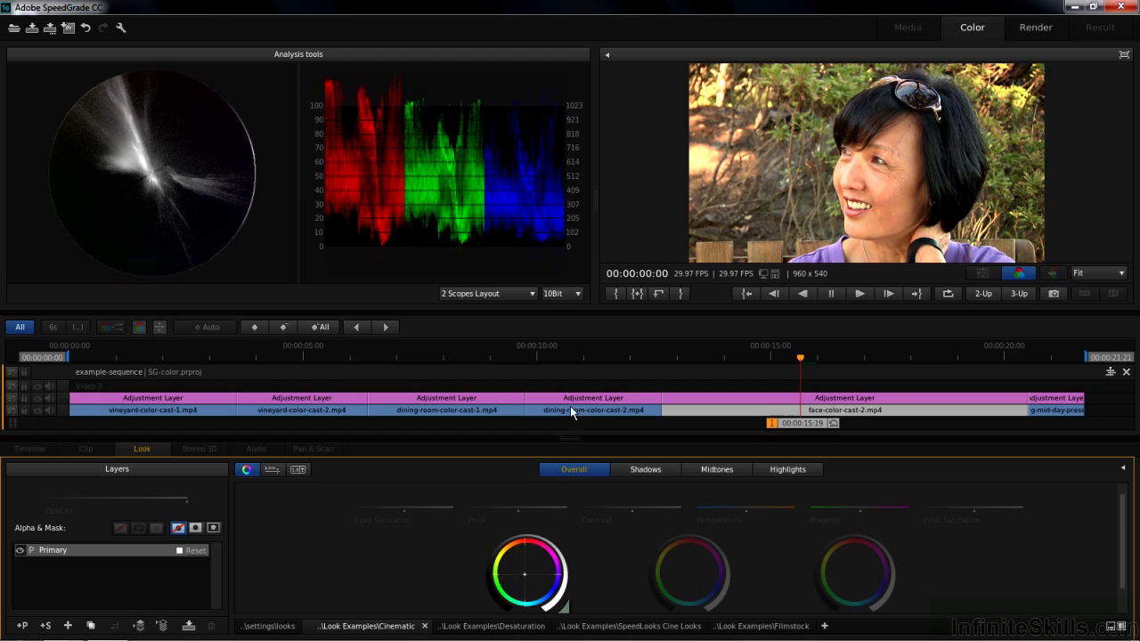
left_click_drag(855, 573, 855, 578)
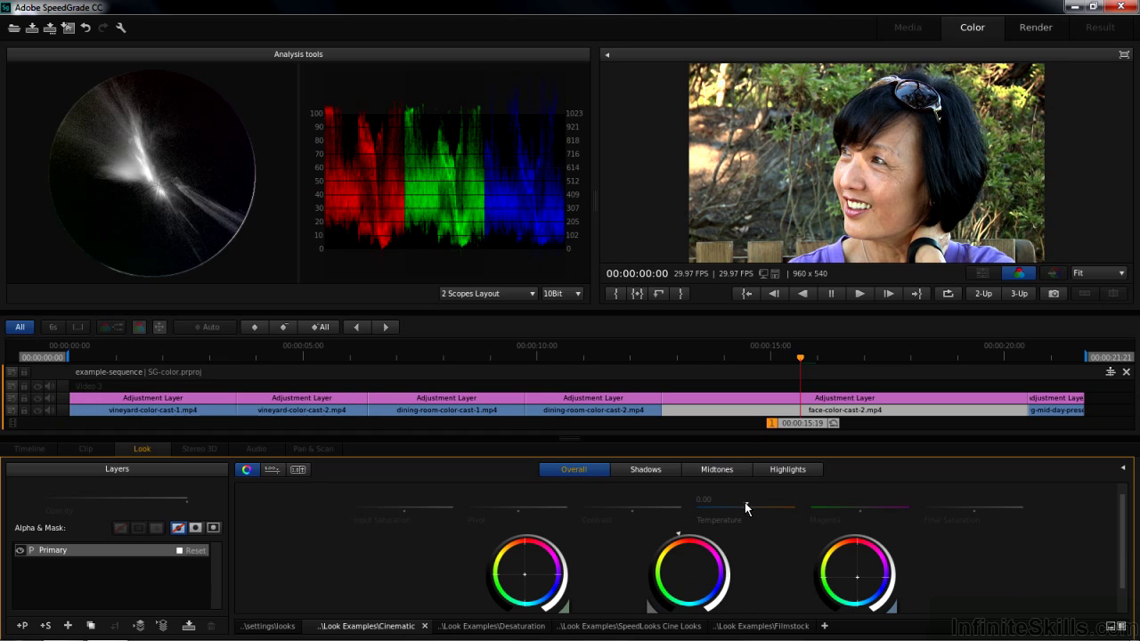
Step: Warm the overall temperature of face-color-cast-2 to about 0.18 and change the vectorscope to a waveform
left_click_drag(746, 508, 754, 507)
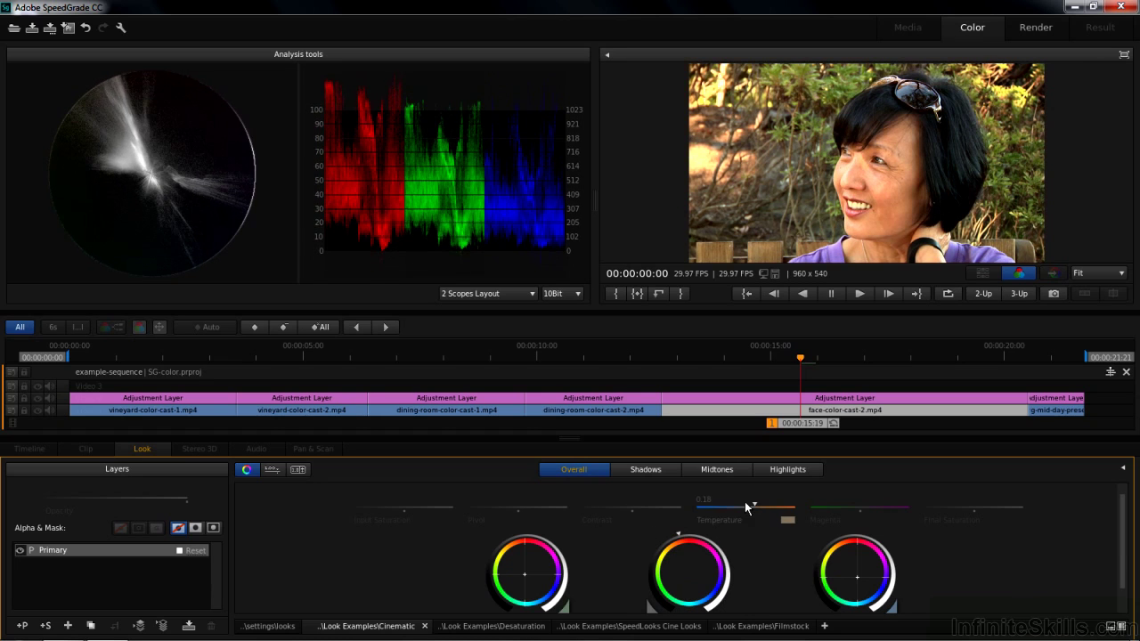
right_click(164, 178)
left_click(181, 220)
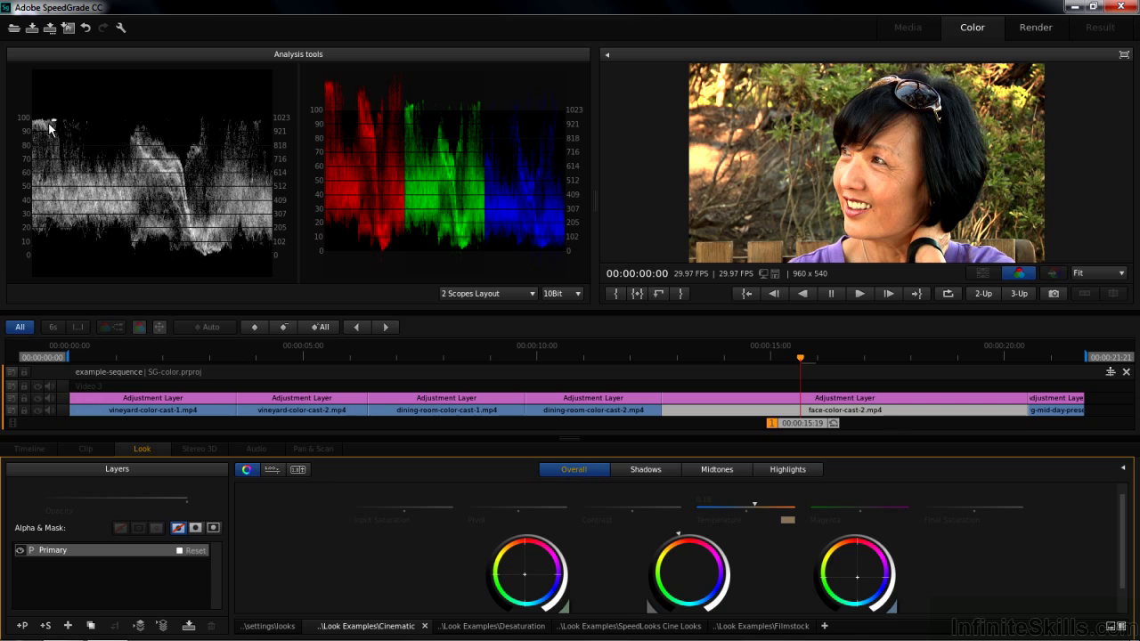
Step: Go to the mid-day clip at the end of the sequence and try adjusting its midtones gain wheel
left_click(1058, 359)
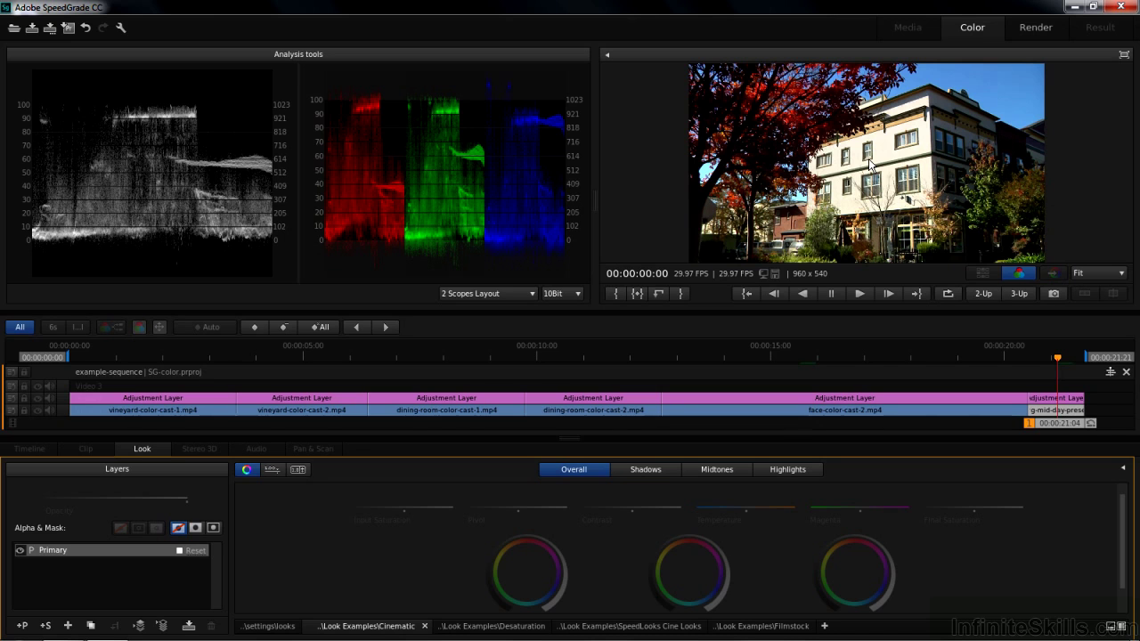
left_click(719, 469)
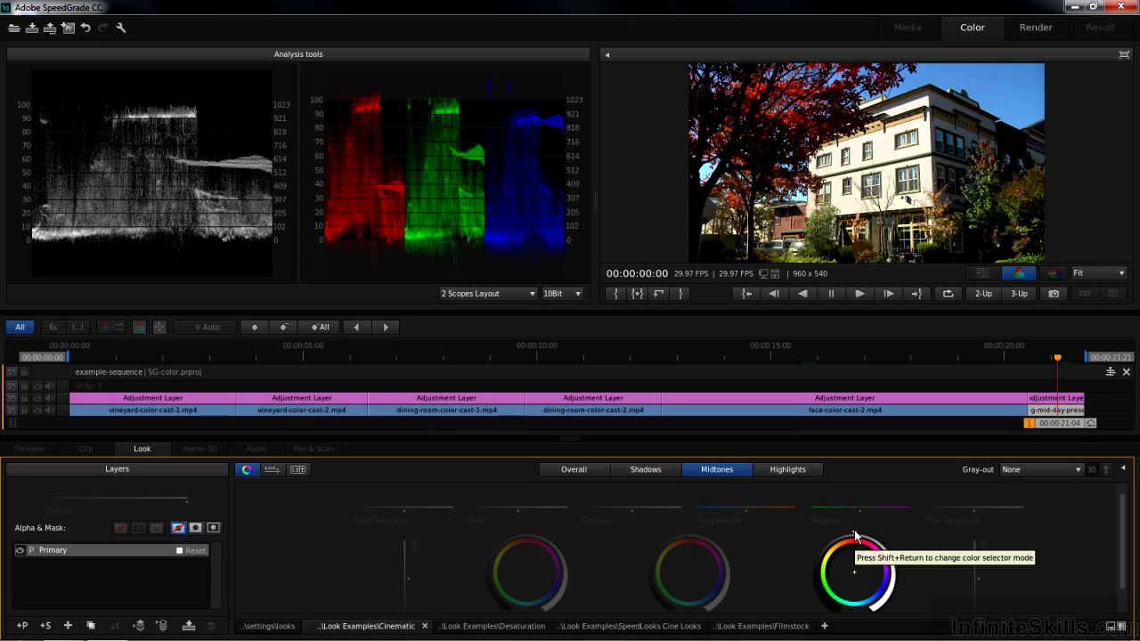
mouse_move(855, 535)
left_mouse_down()
mouse_move(848, 525)
mouse_move(855, 573)
left_mouse_up()
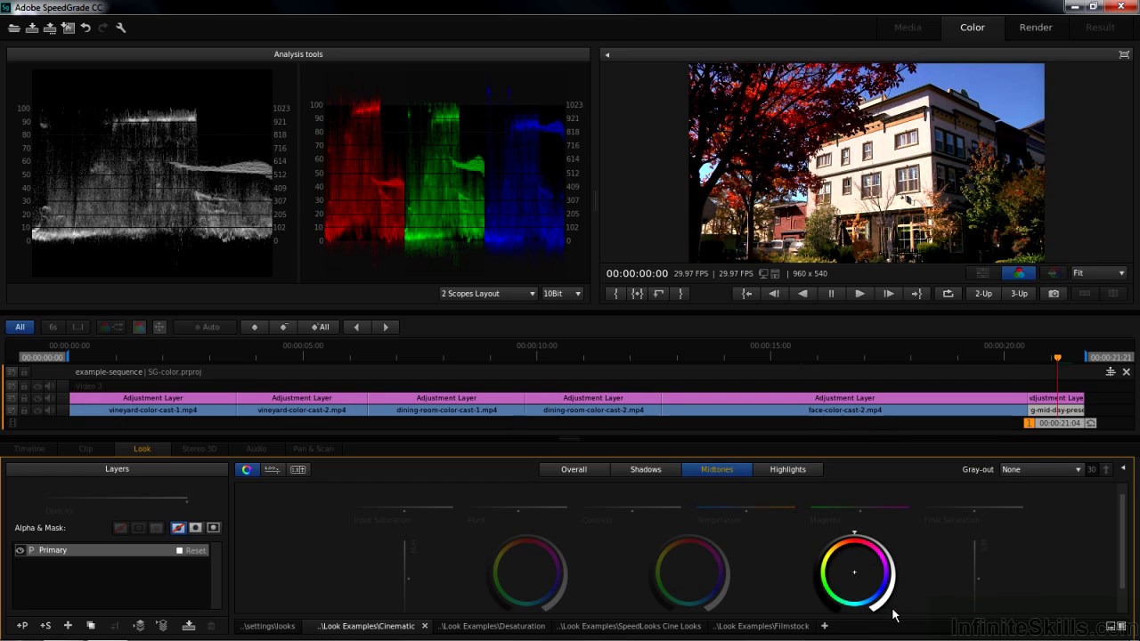
Step: Shift the highlights offset of the mid-day clip toward a warm orange-red
left_click(788, 469)
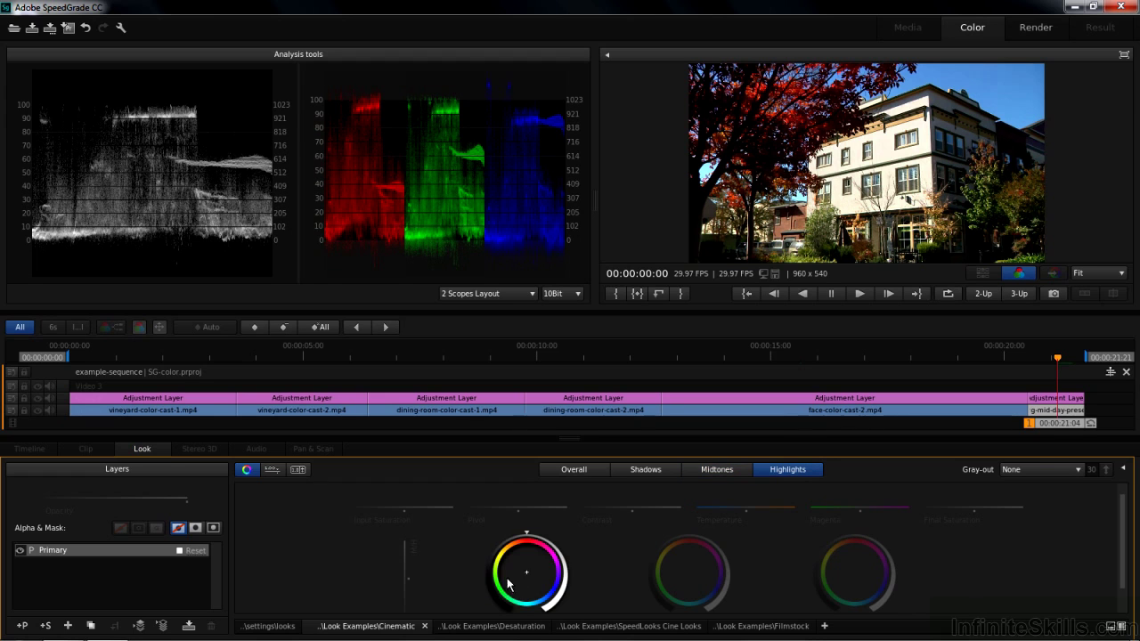
left_click_drag(529, 578, 525, 565)
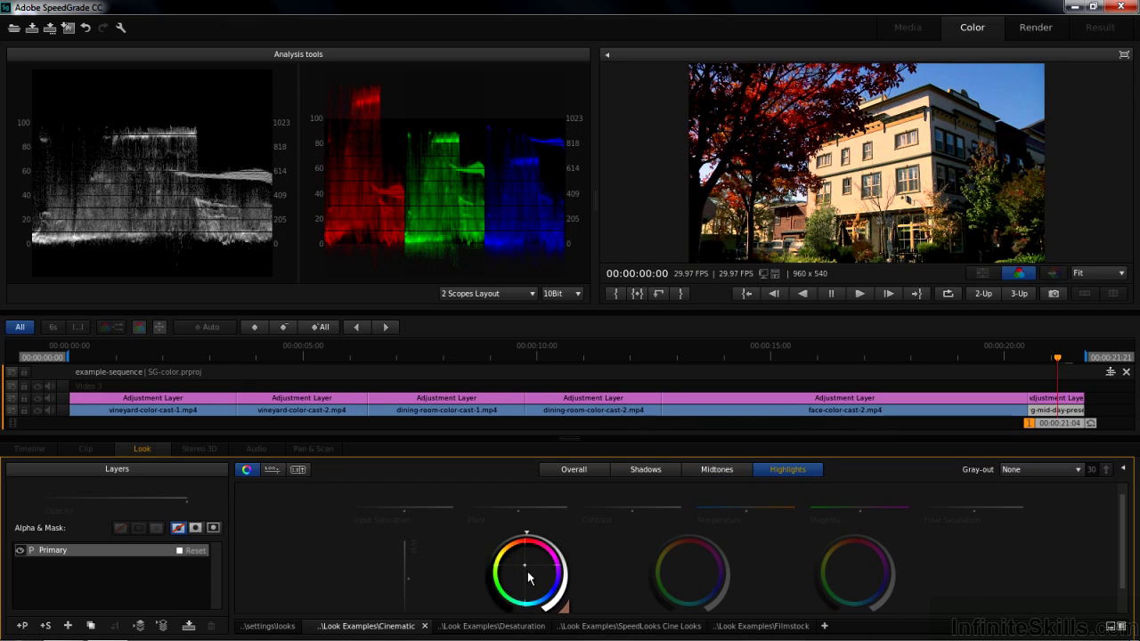